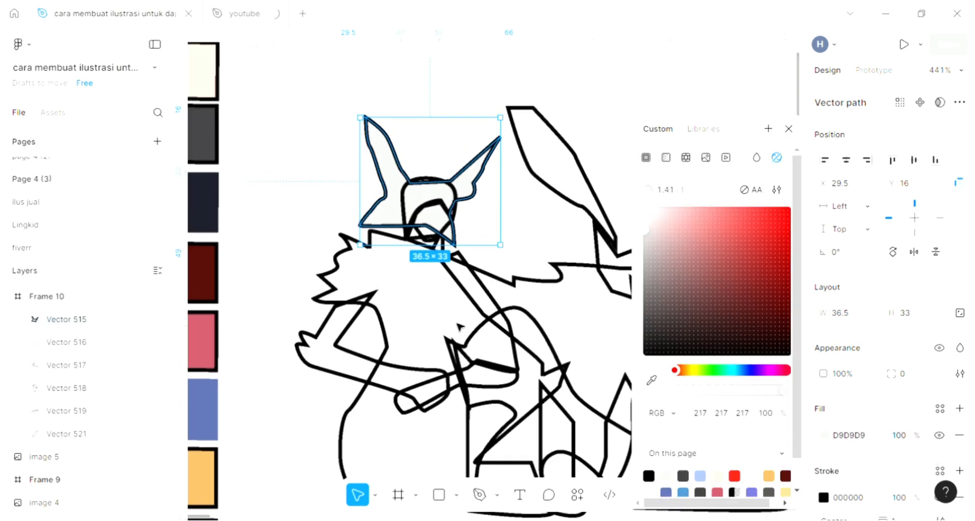
# Step: Fill the horned headpiece shape with the cream colour FFE2D3 sampled from the topmost palette swatch
pyautogui.hscroll(-2, 459, 326)
pyautogui.hscroll(1, 533, 283)
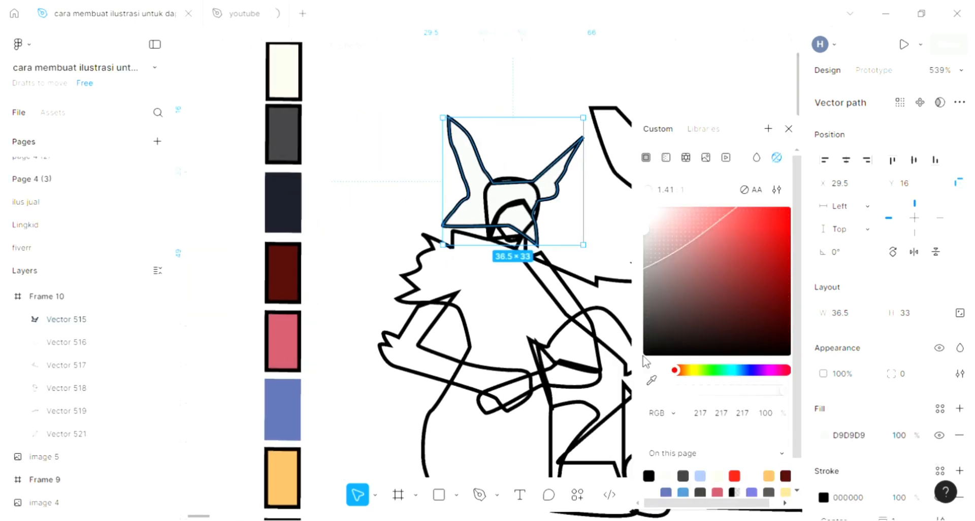
pyautogui.click(651, 379)
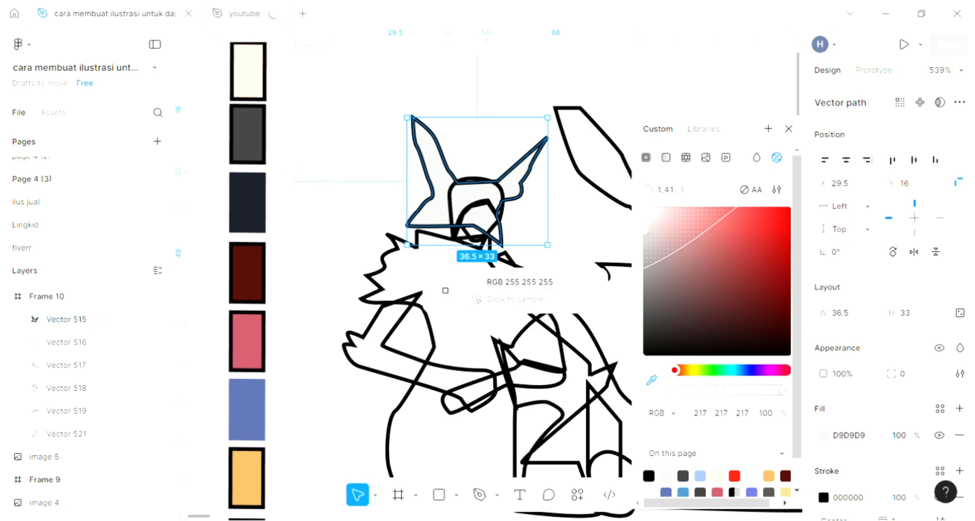
pyautogui.click(253, 80)
pyautogui.click(347, 172)
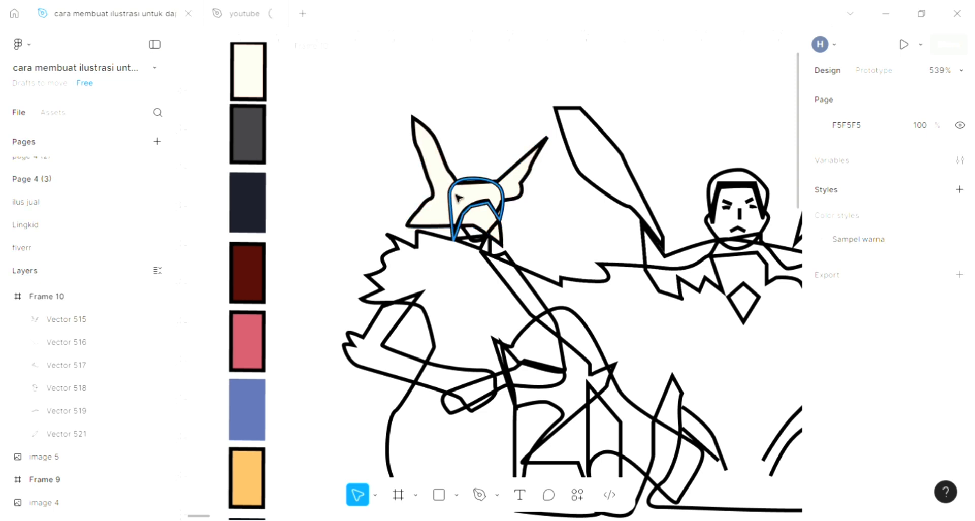
# Step: Give the hair shape around the head a D9D9D9 fill and the face shape a dark grey 4A4848 fill
pyautogui.click(463, 220)
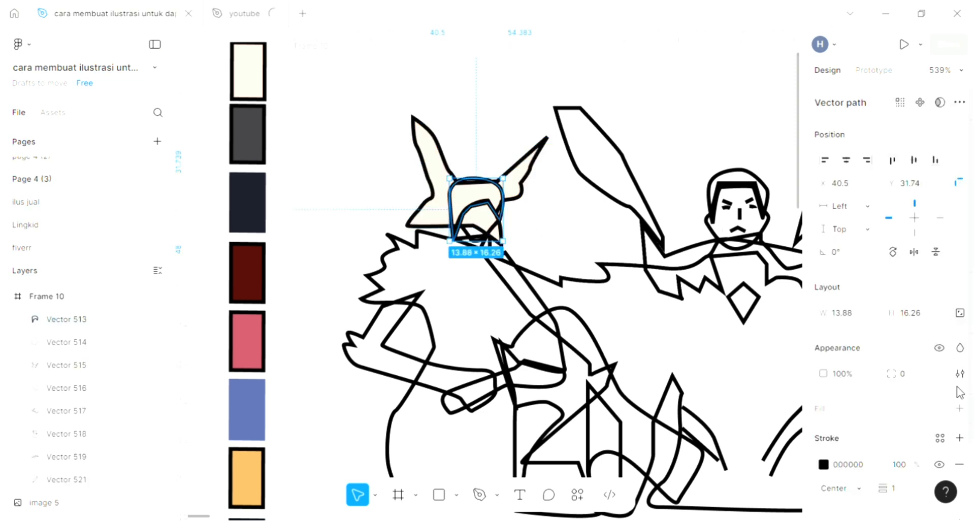
pyautogui.click(960, 410)
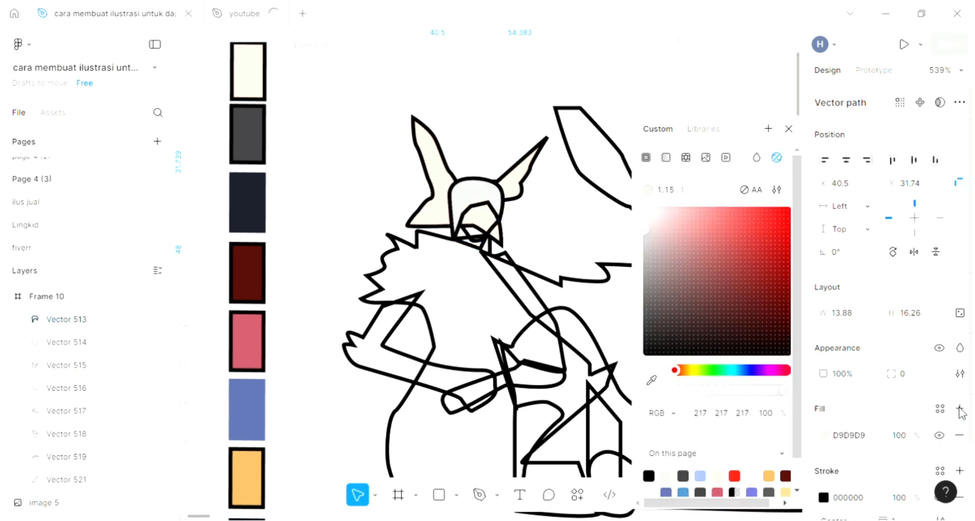
pyautogui.click(492, 230)
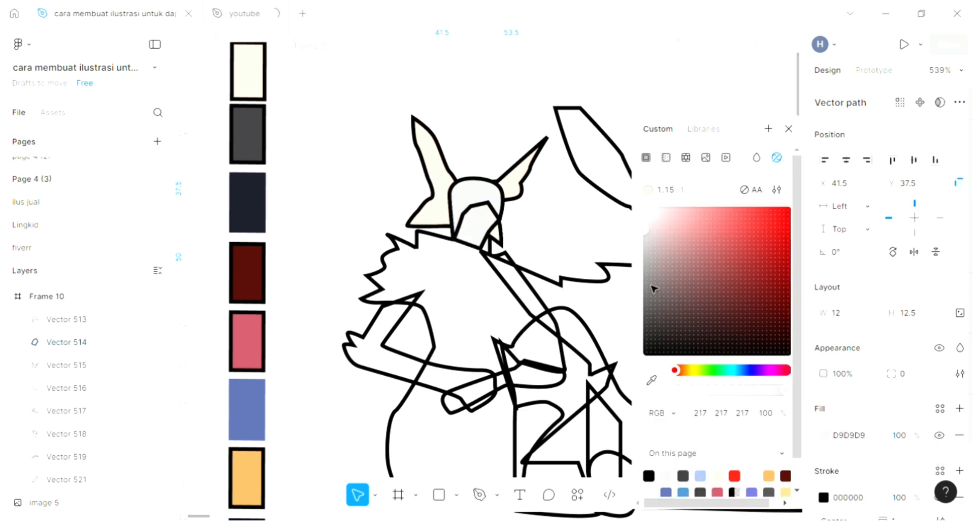
pyautogui.click(647, 292)
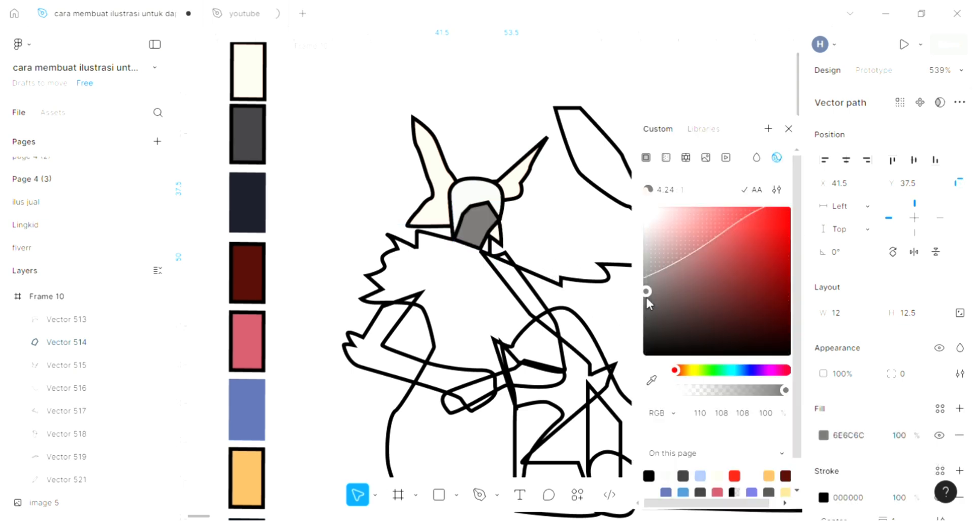
pyautogui.moveTo(647, 299); pyautogui.dragTo(647, 321)
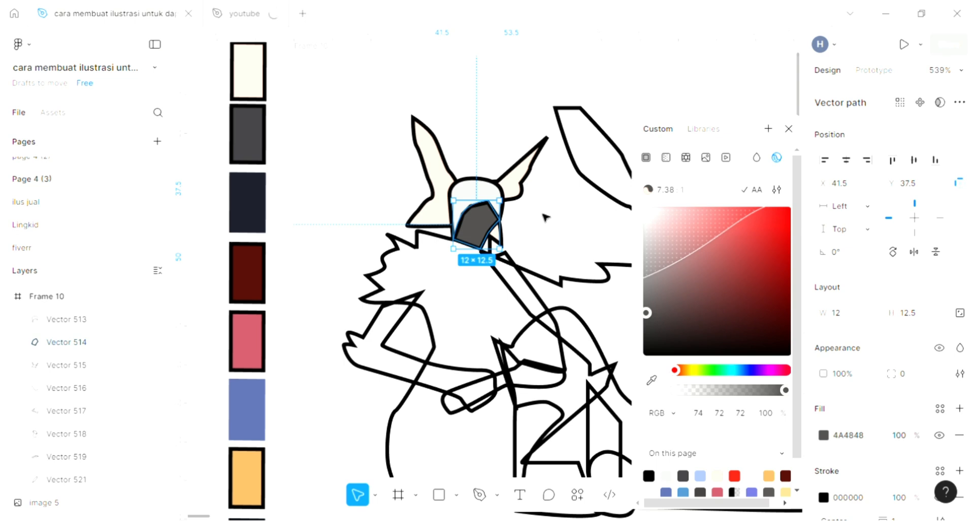
# Step: Send the dark grey face shape to the back, followed by the cream horned headpiece
pyautogui.hotkey('ctrl', '+')
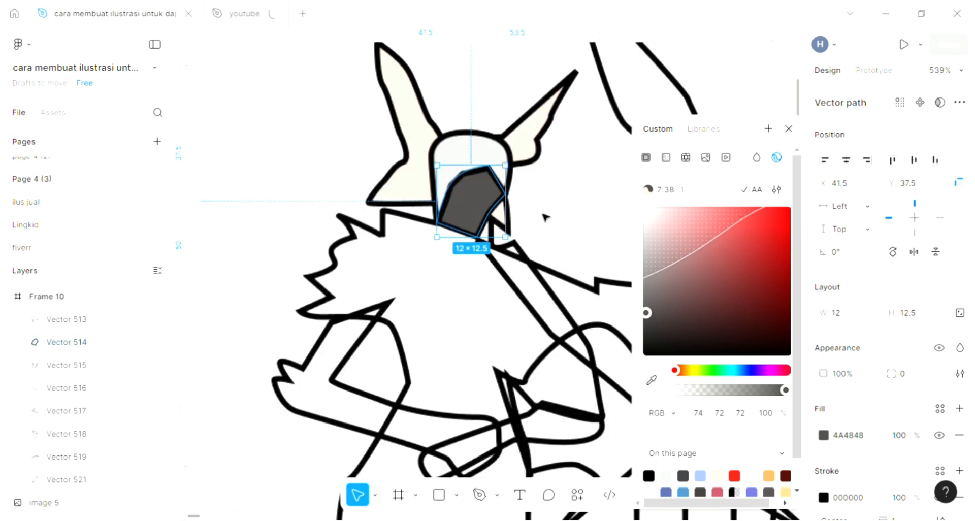
pyautogui.press('[')
pyautogui.scroll(-3, 545, 218)
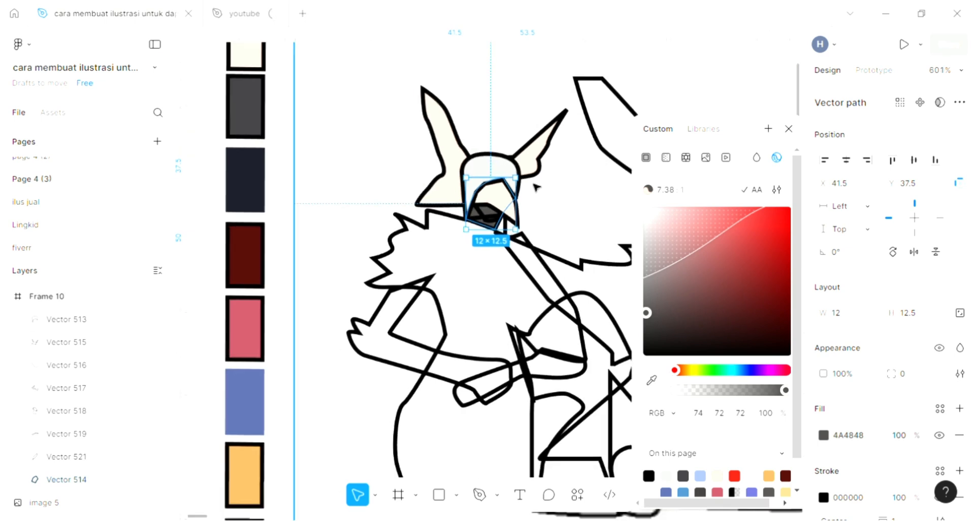
pyautogui.click(537, 175)
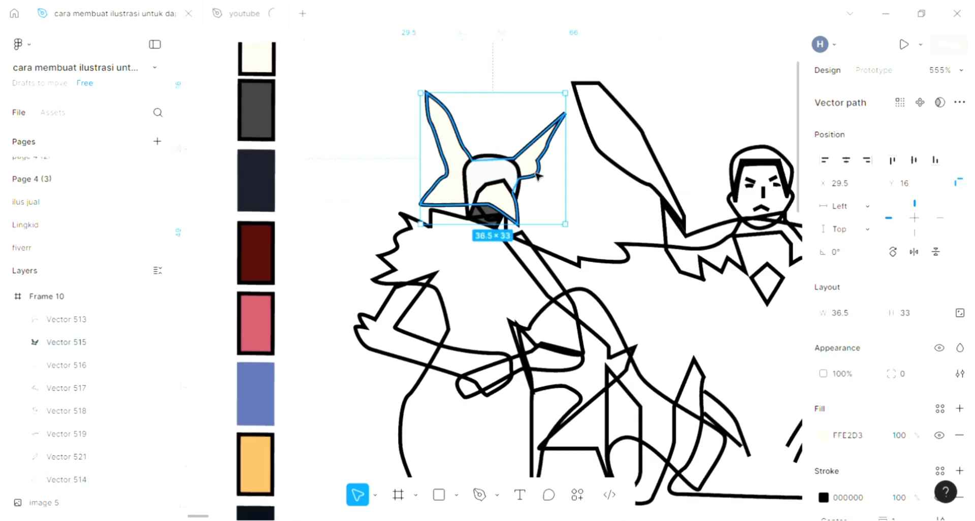
pyautogui.press('[')
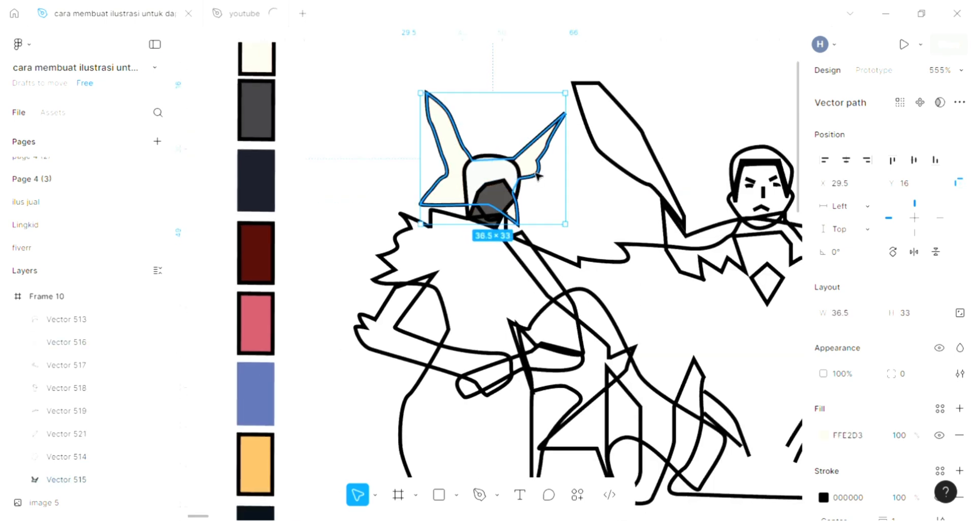
pyautogui.hscroll(-1, 550, 167)
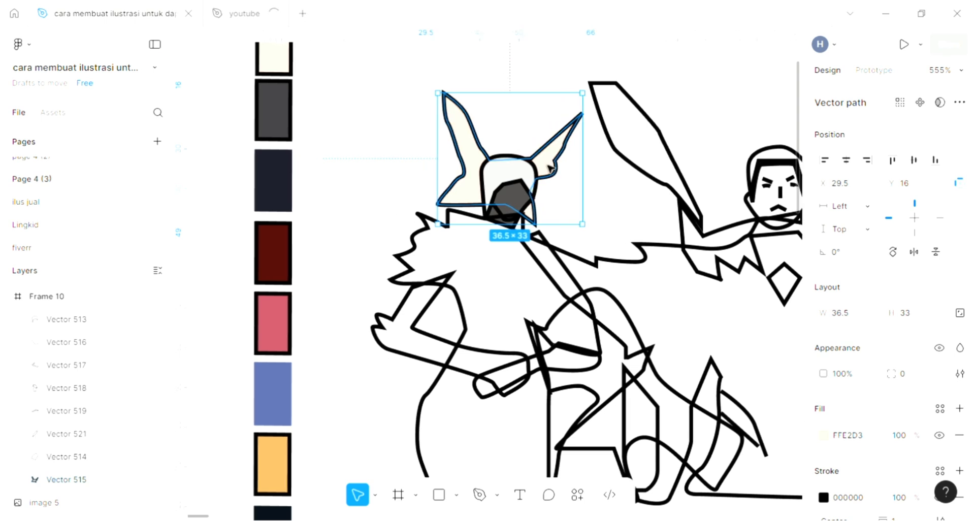
pyautogui.click(373, 264)
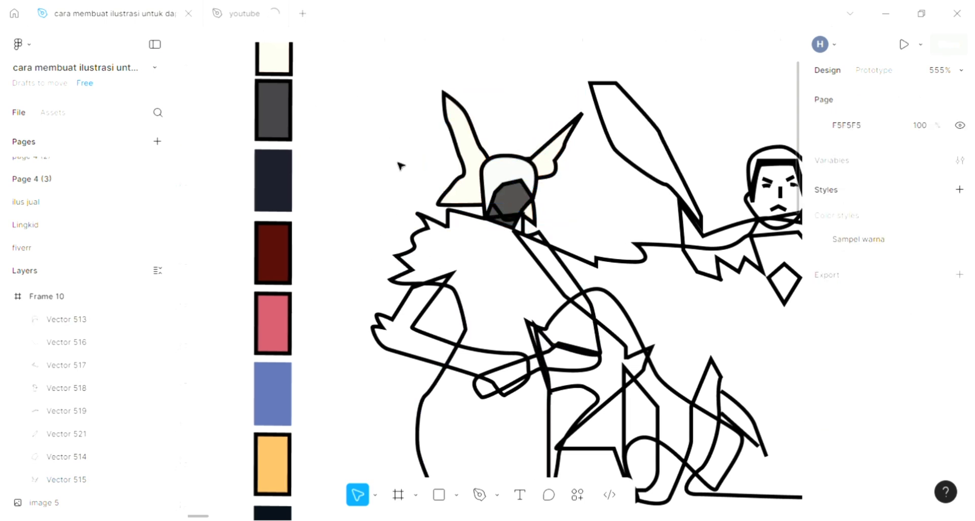
# Step: Fill the figure's jagged-shouldered dress shape with the light grey A49F9F
pyautogui.click(502, 256)
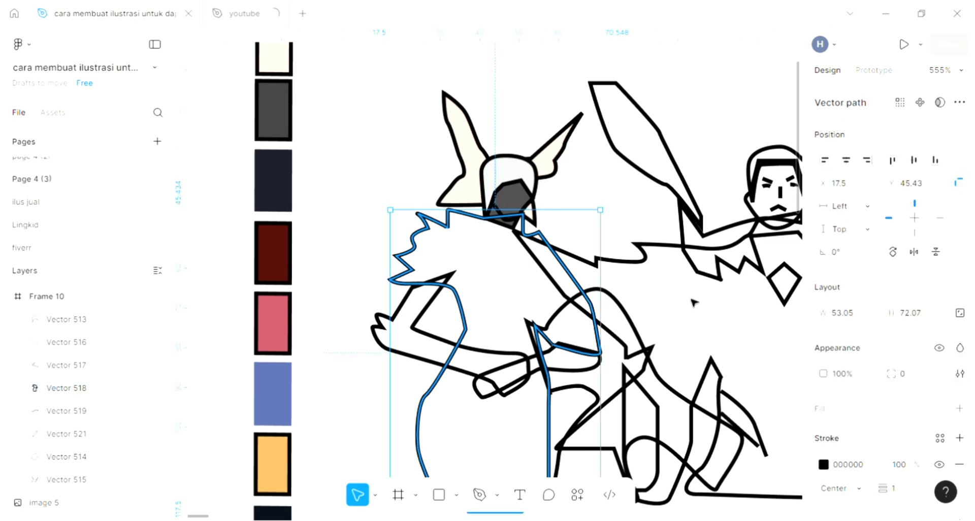
pyautogui.click(960, 408)
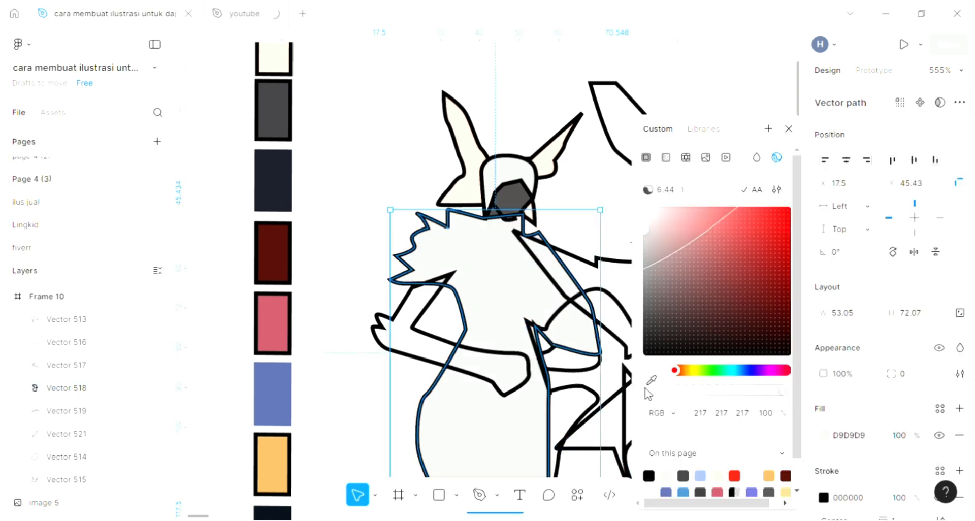
pyautogui.click(654, 305)
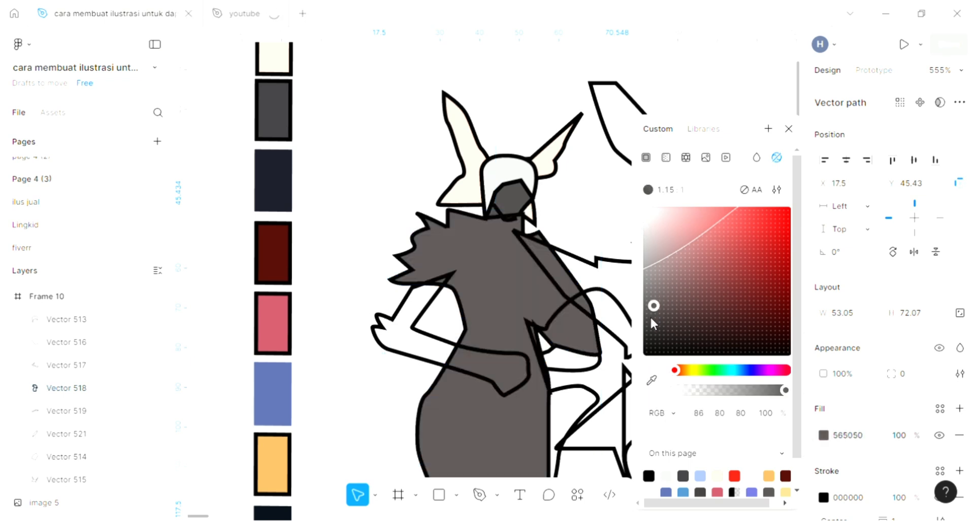
pyautogui.click(648, 264)
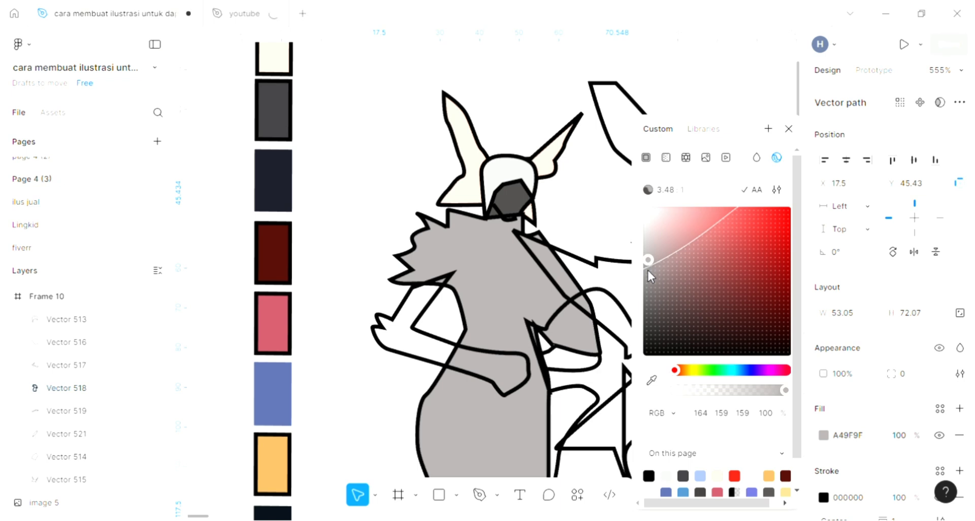
# Step: Fill the figure's bent arm with the cream FFE2D3 sampled from the existing artwork
pyautogui.click(406, 353)
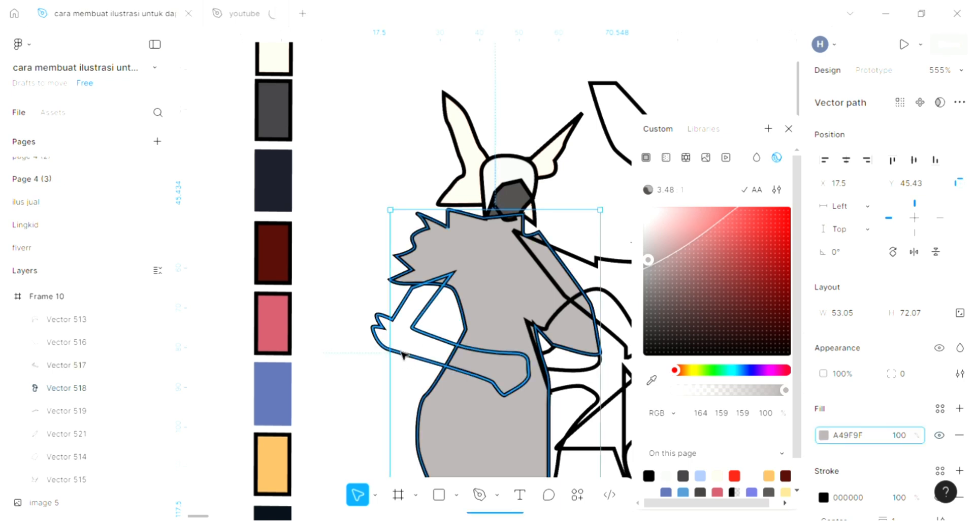
pyautogui.click(960, 410)
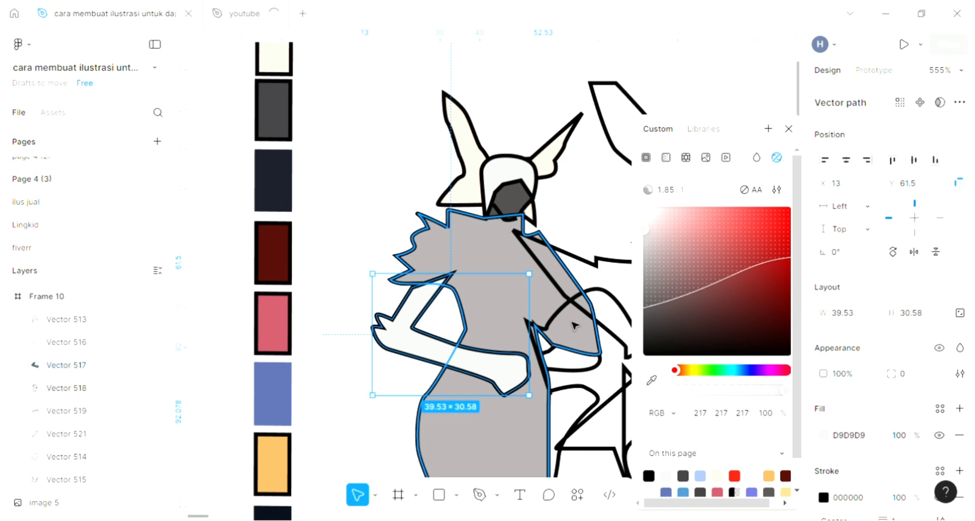
pyautogui.click(652, 380)
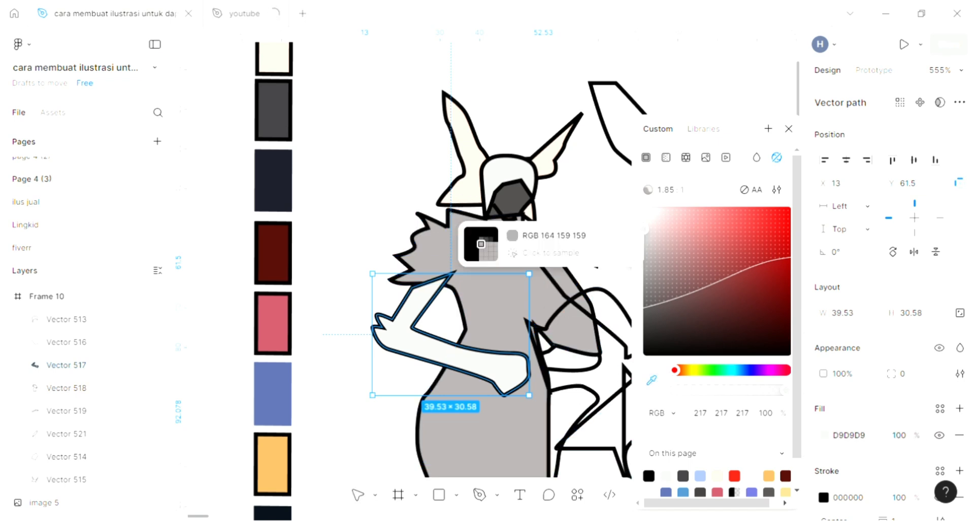
pyautogui.click(508, 175)
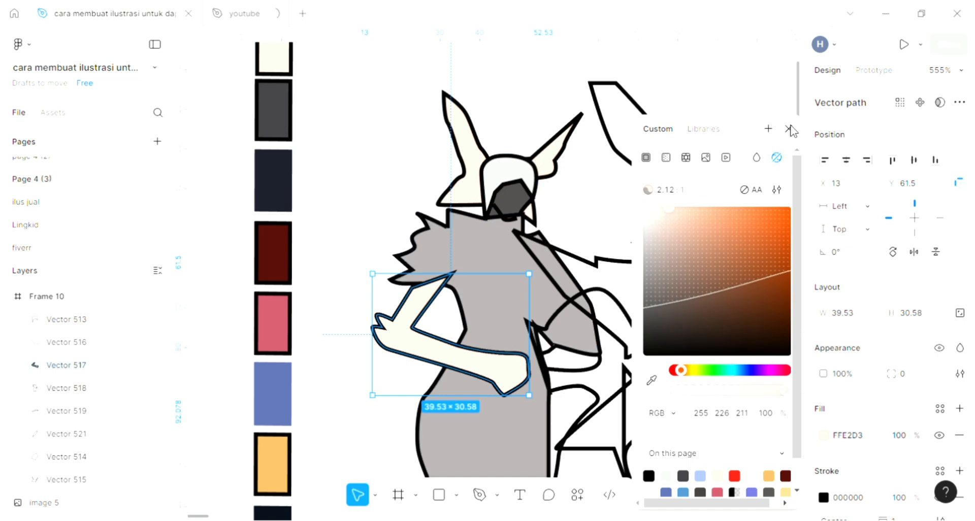
pyautogui.click(789, 129)
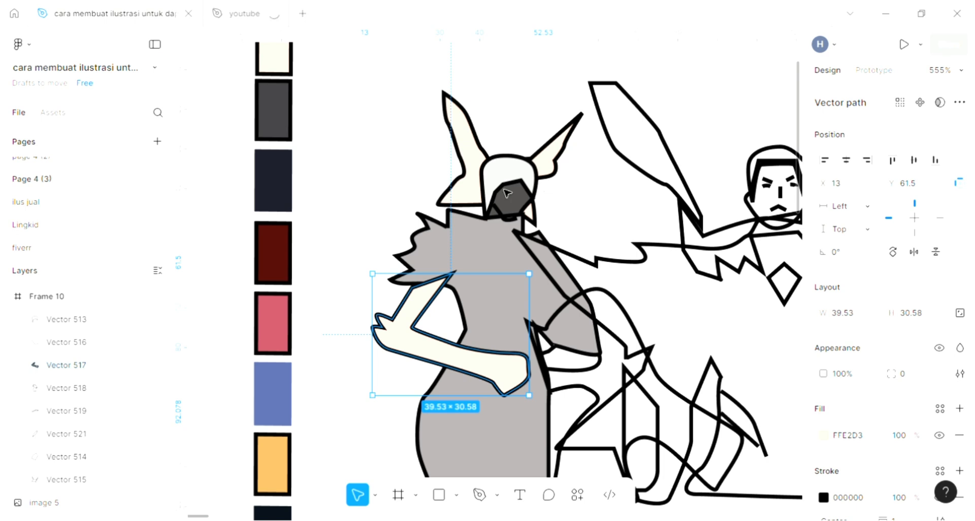
pyautogui.click(574, 262)
pyautogui.scroll(-1, 601, 383)
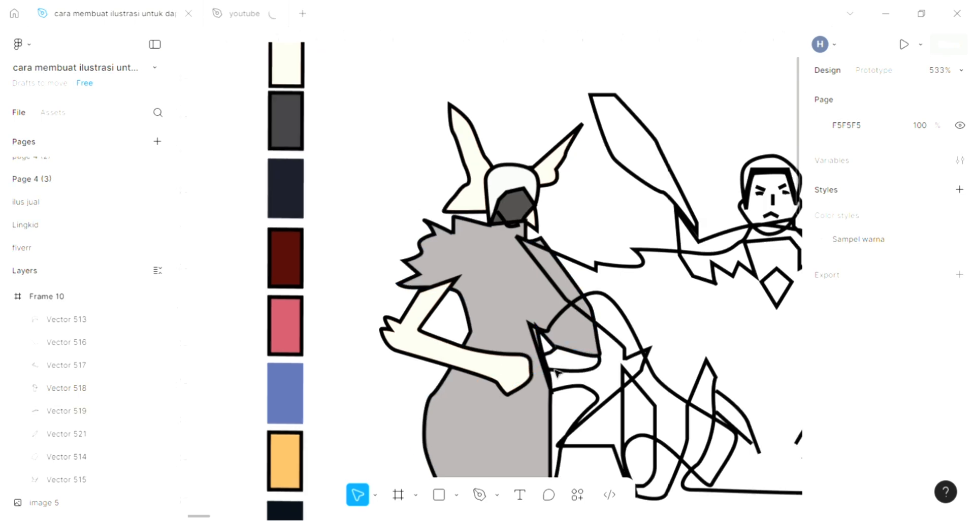
# Step: Send the grey dress shape behind the other shapes of the figure
pyautogui.click(483, 296)
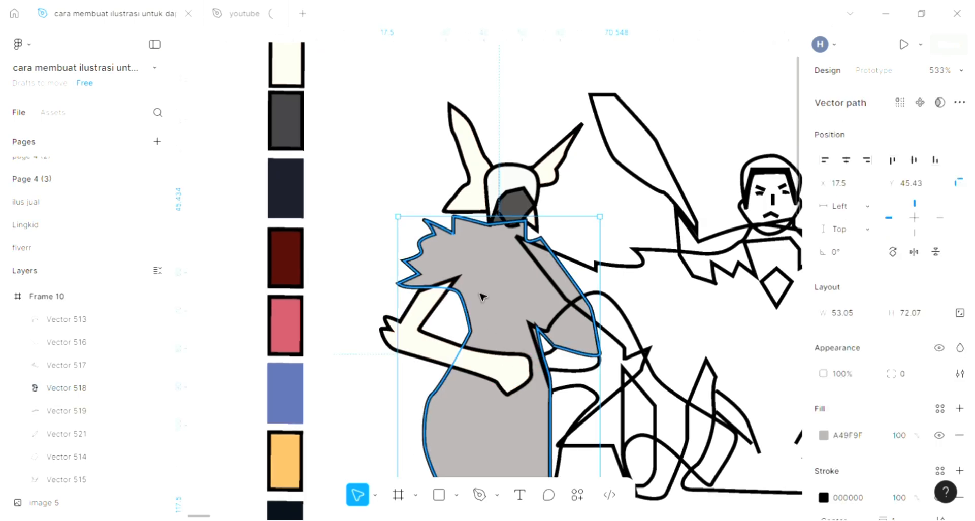
pyautogui.press('[')
pyautogui.scroll(-1, 483, 294)
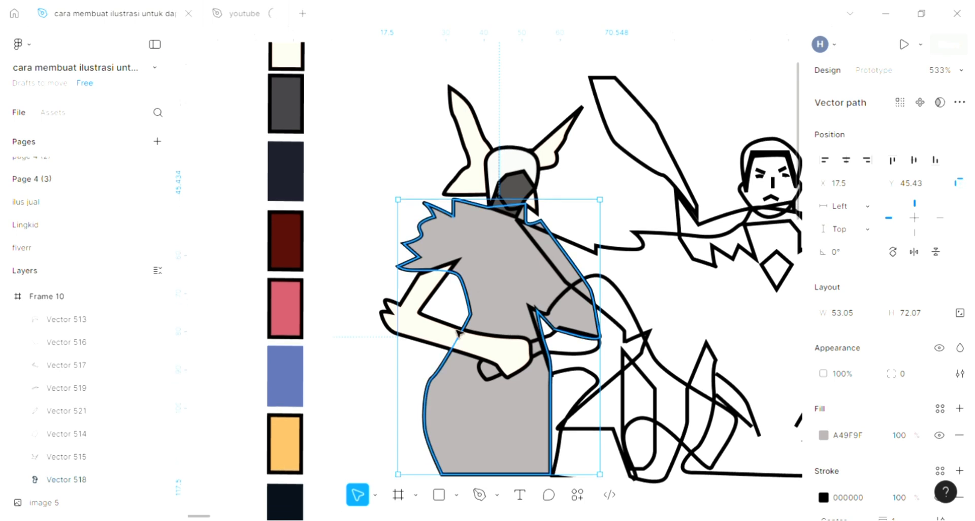
# Step: Fill the figure's second forearm, crossing the waist, with the sampled cream FFE2D3
pyautogui.click(497, 385)
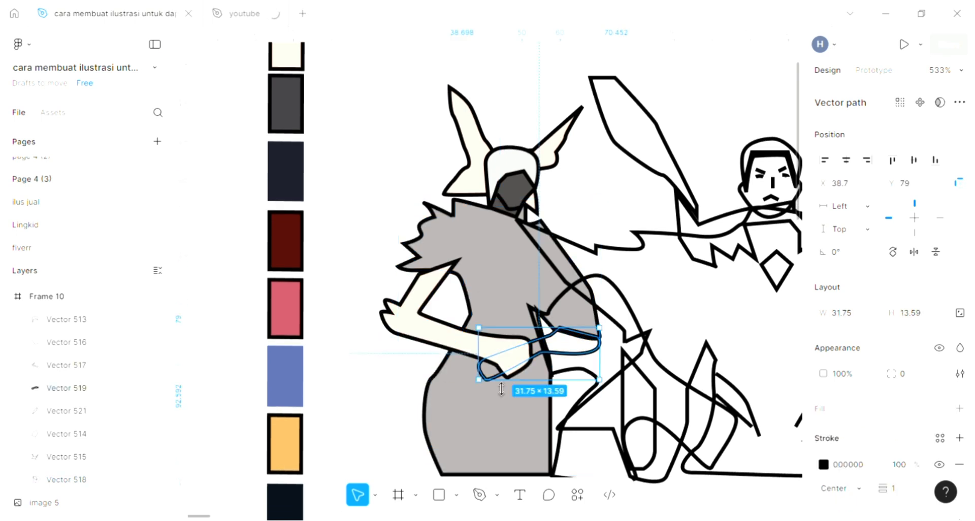
pyautogui.click(960, 411)
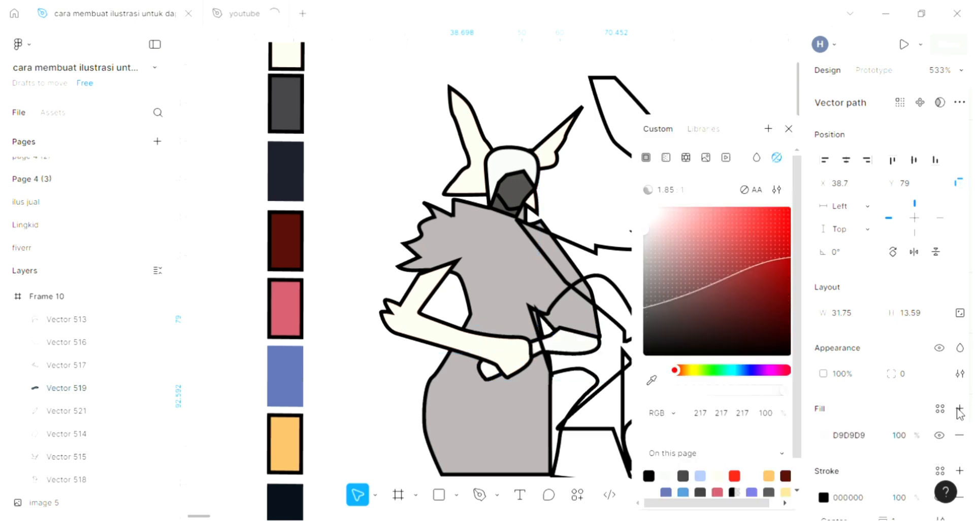
pyautogui.click(652, 380)
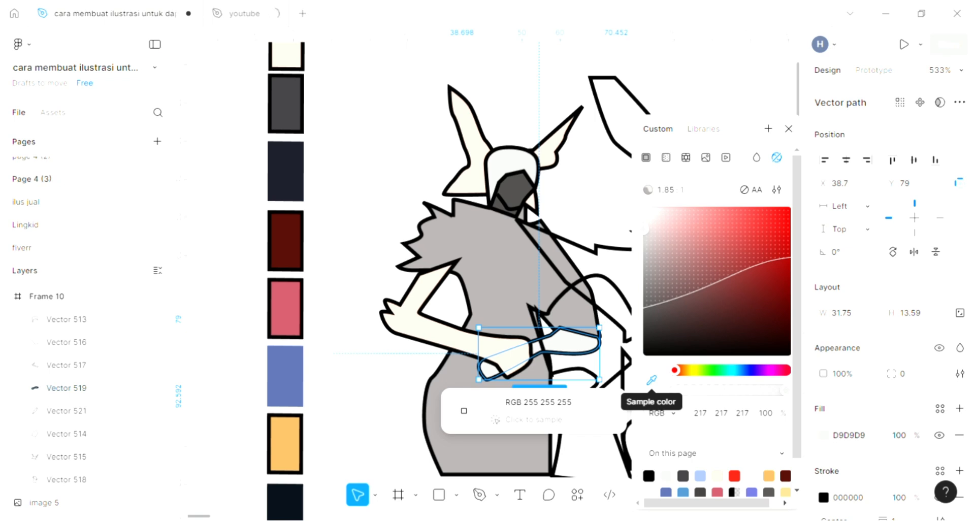
pyautogui.click(464, 411)
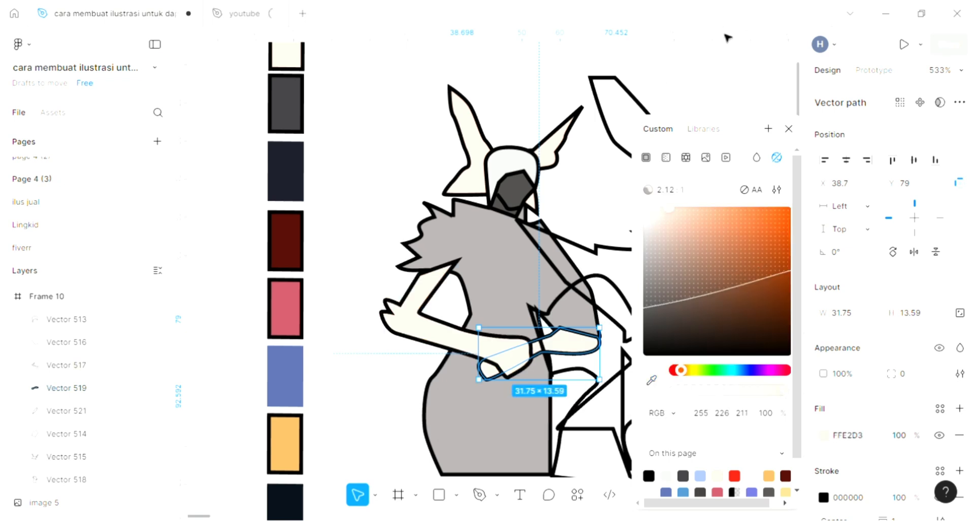
pyautogui.click(790, 129)
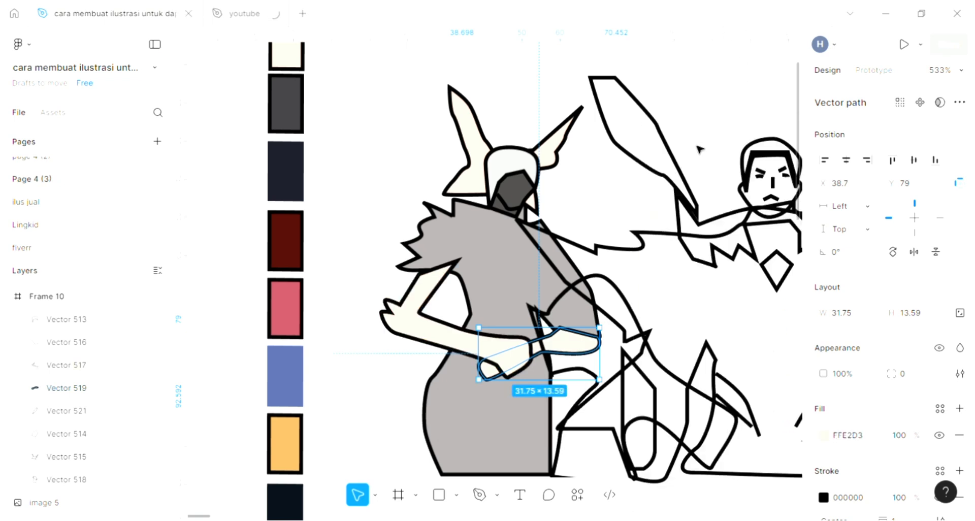
pyautogui.press('Escape')
# Step: Add a fill to the curved leg shape that extends from the grey dress's waist
pyautogui.scroll(-3, 443, 269)
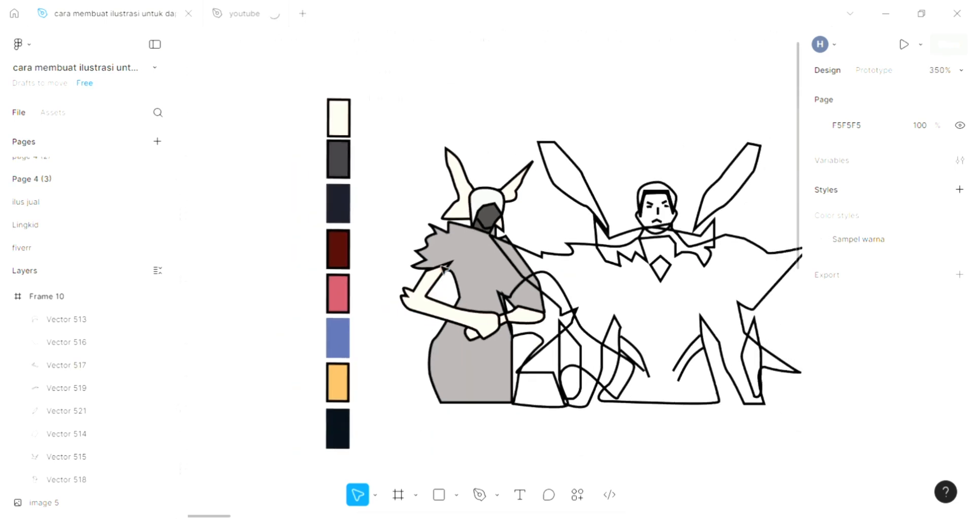
pyautogui.hscroll(2, 443, 269)
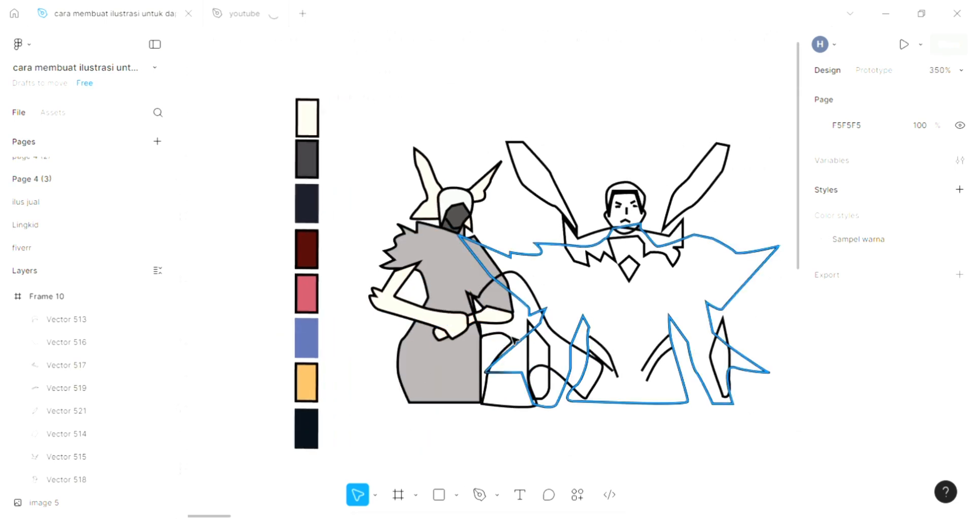
pyautogui.click(497, 359)
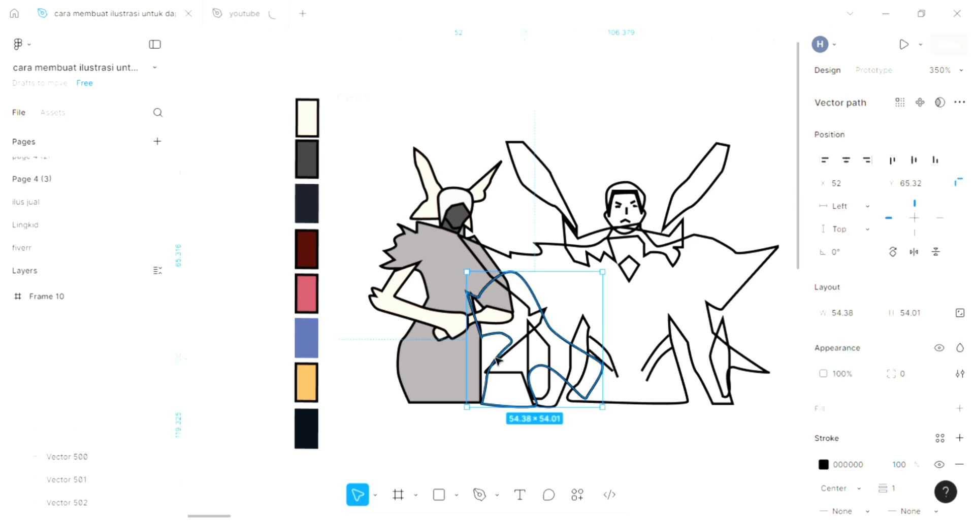
pyautogui.press('i')
pyautogui.scroll(3, 497, 361)
pyautogui.click(651, 380)
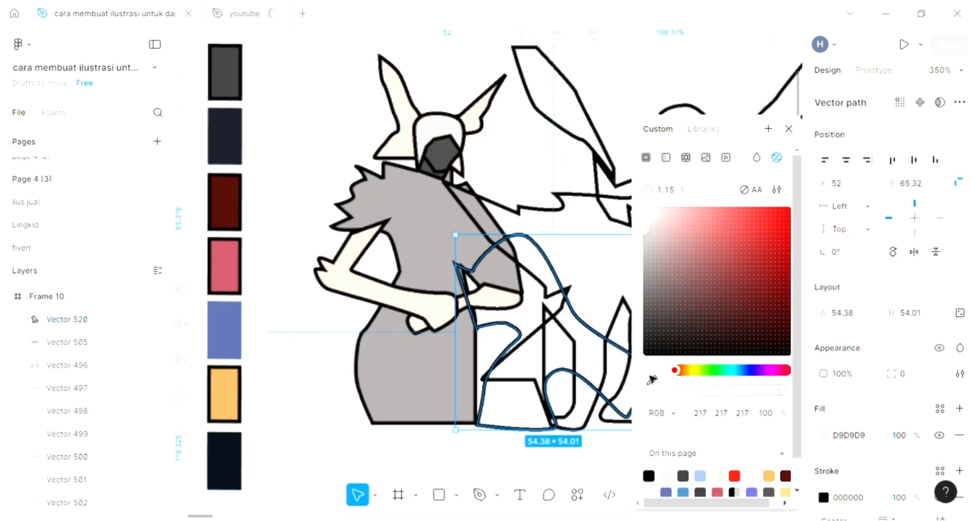
# Step: Close the leg shape's open outline by joining its loose end points at the dress's edge
pyautogui.scroll(1, 534, 391)
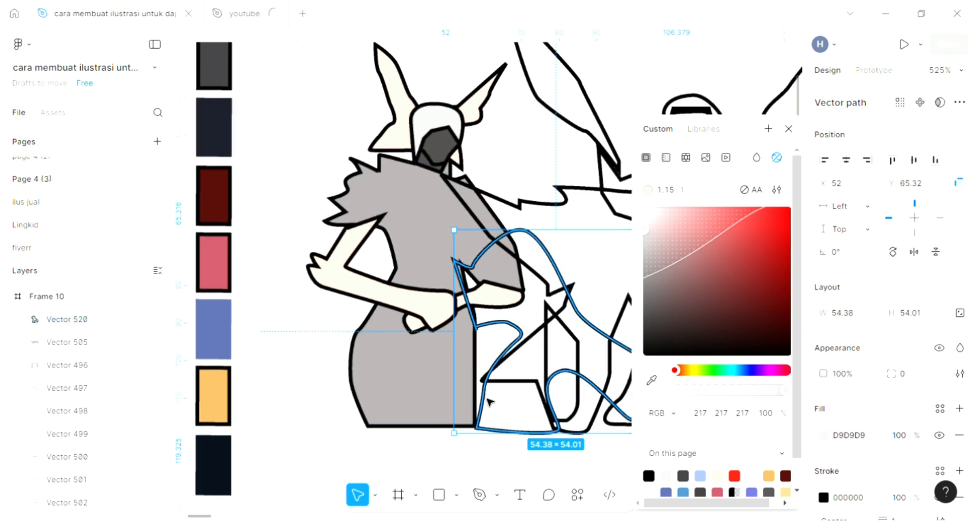
pyautogui.doubleClick(492, 323)
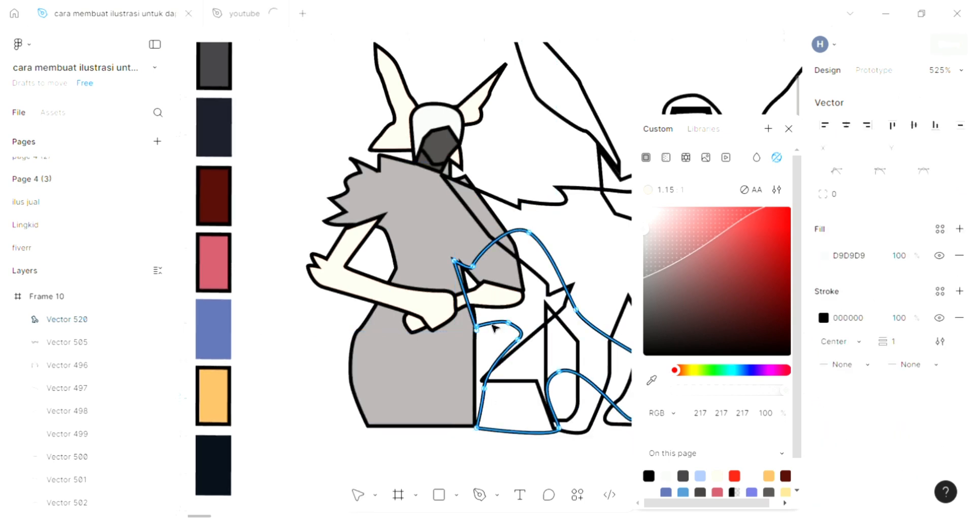
pyautogui.hscroll(2, 496, 328)
pyautogui.hscroll(1, 494, 327)
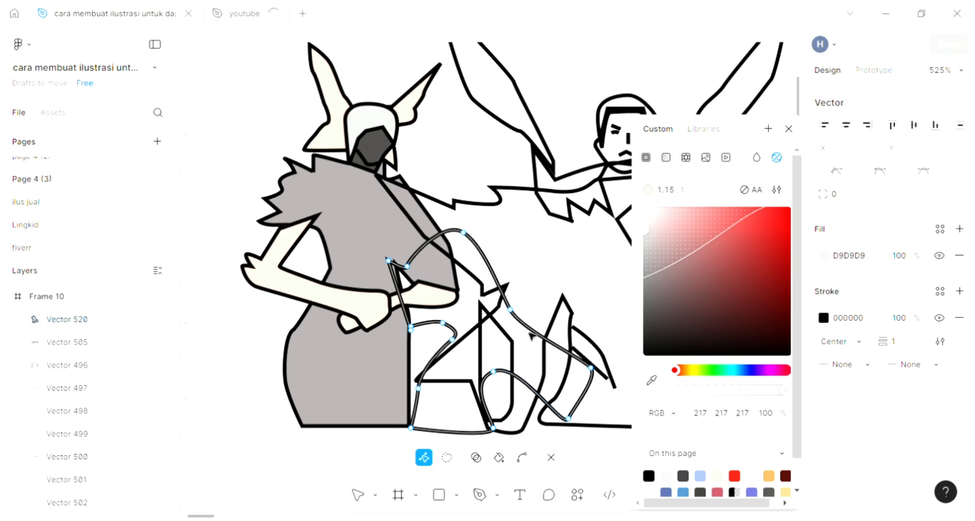
pyautogui.scroll(5, 412, 337)
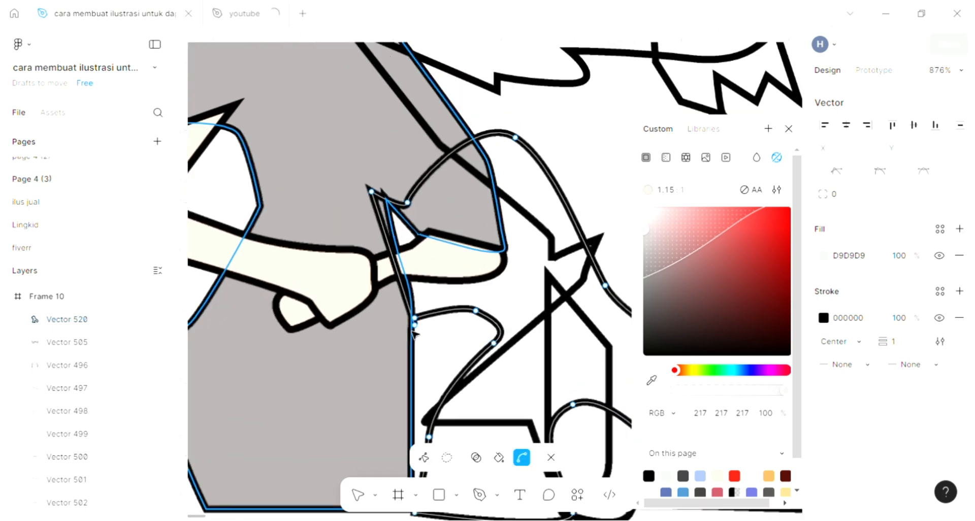
pyautogui.click(415, 324)
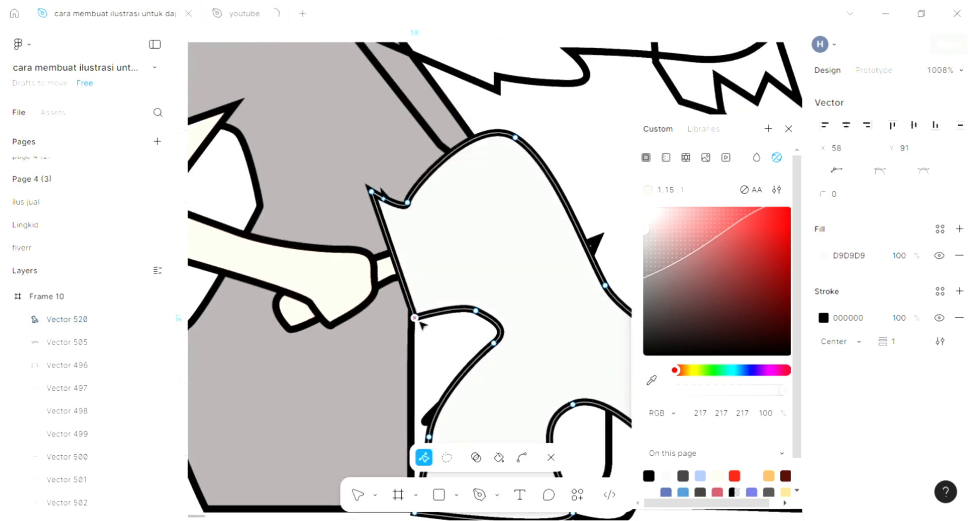
pyautogui.scroll(-1, 422, 328)
pyautogui.scroll(-5, 422, 327)
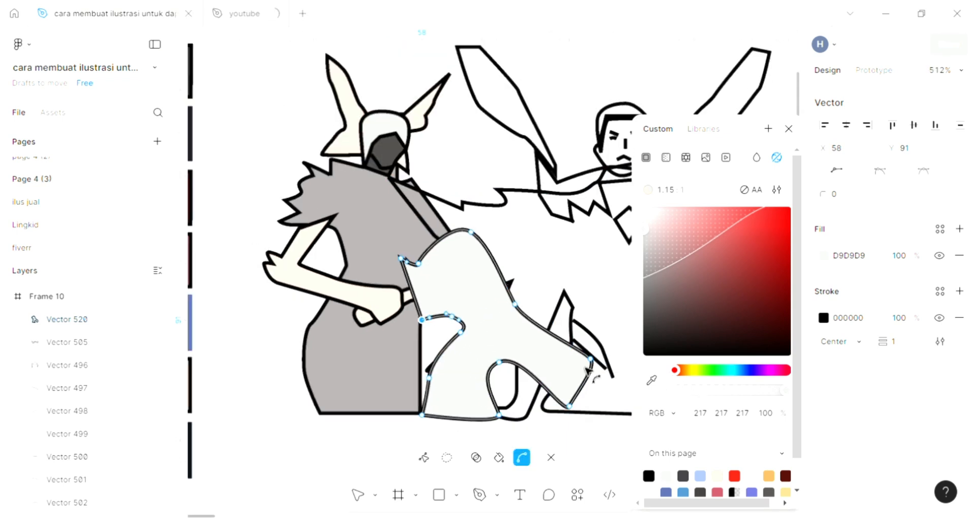
# Step: Fill the closed leg shape with the cream FFE2D3 sampled from the existing artwork
pyautogui.click(652, 380)
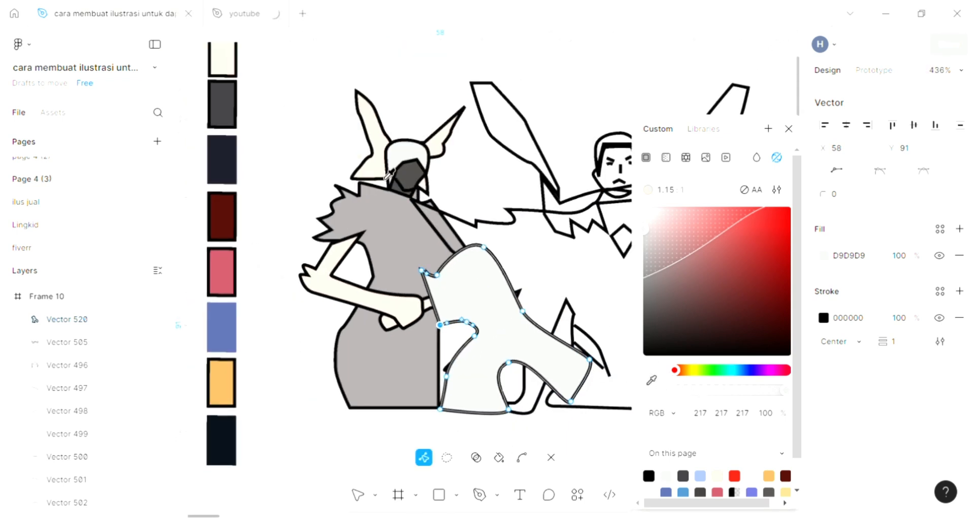
pyautogui.click(593, 309)
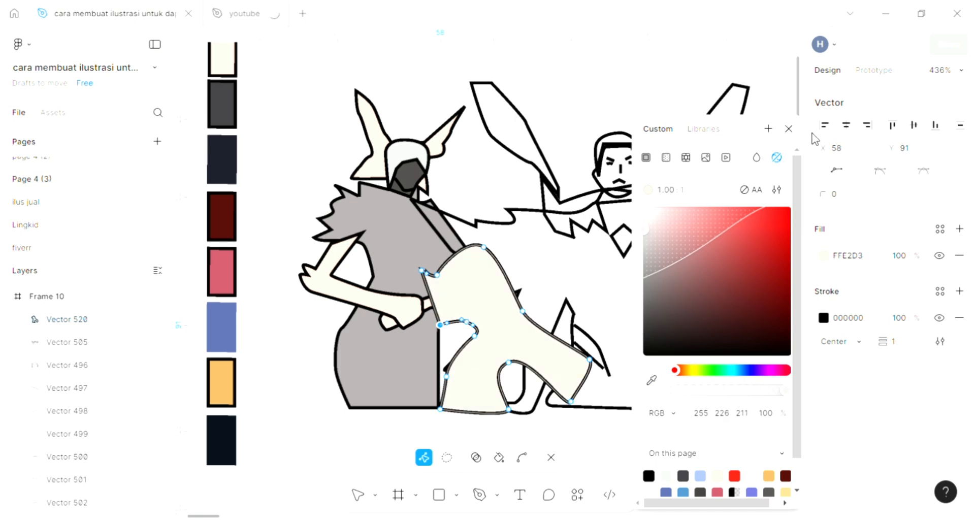
pyautogui.click(789, 129)
pyautogui.click(601, 112)
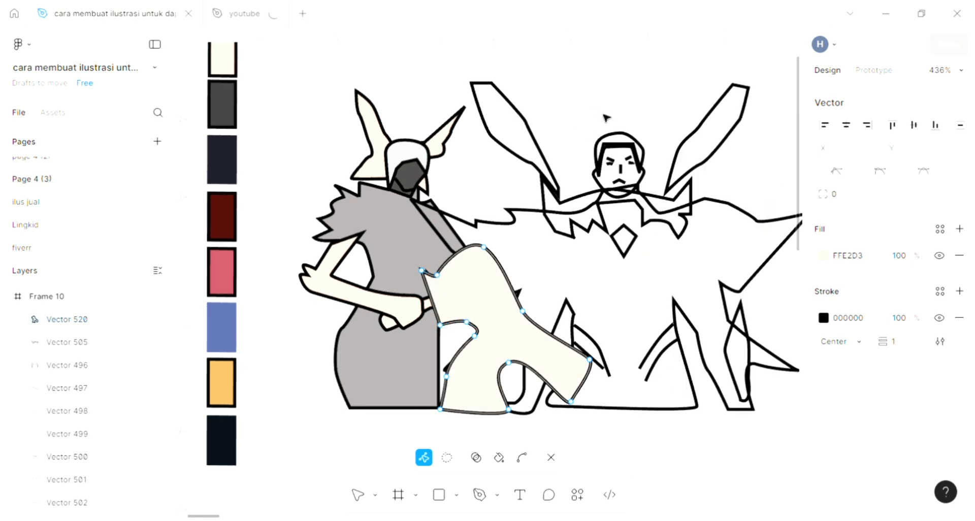
# Step: Send the cream leg shape behind all other shapes in the frame
pyautogui.press('Escape')
pyautogui.press('[')
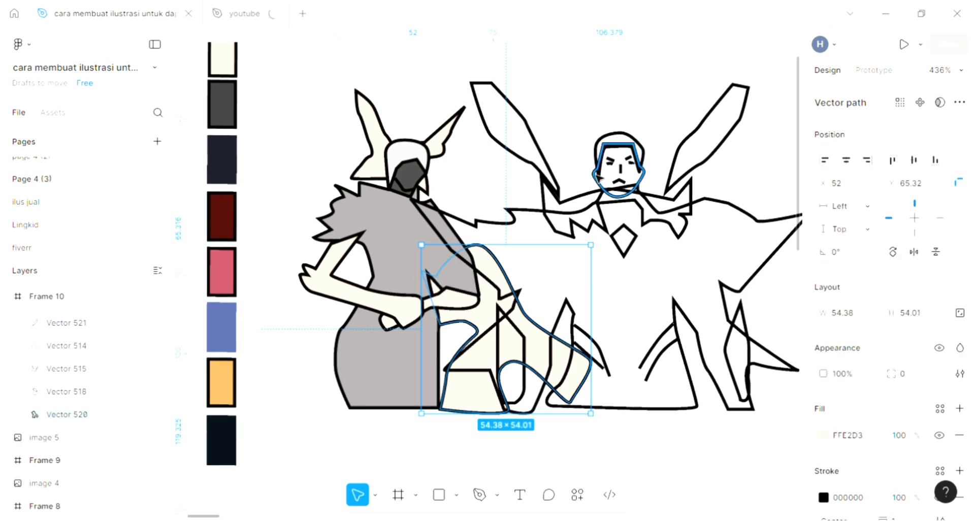
pyautogui.scroll(2, 275, 86)
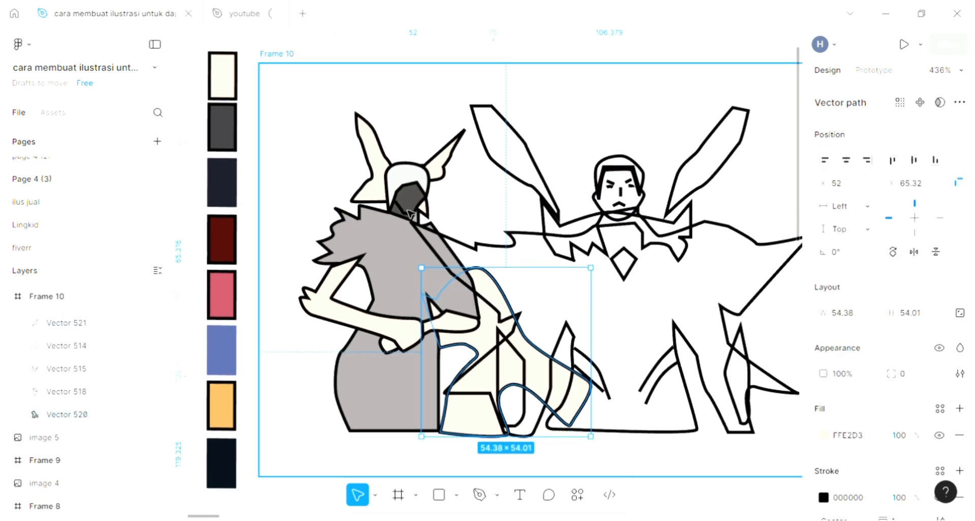
pyautogui.press('Escape')
# Step: Change the background fill of Frame 10 to a linear gradient based on the pink F6BABA
pyautogui.hscroll(4, 485, 280)
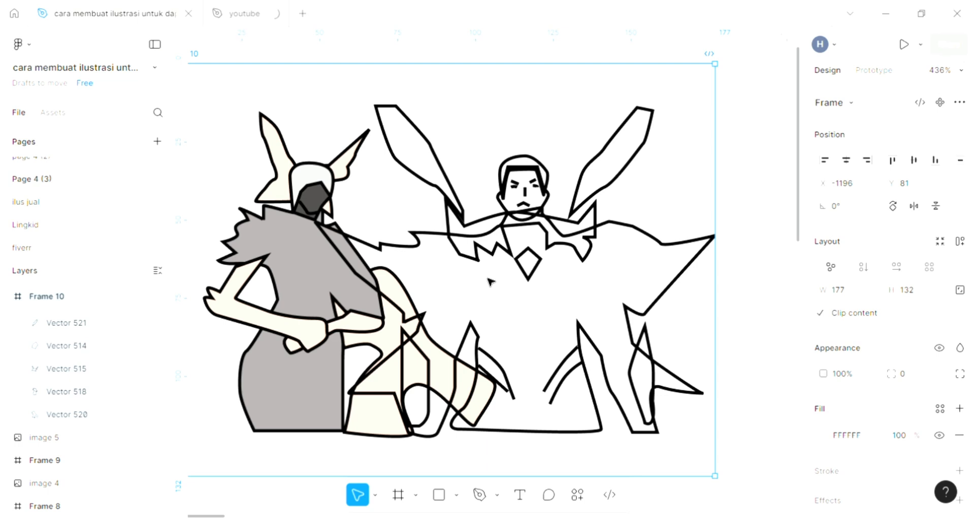
pyautogui.click(823, 435)
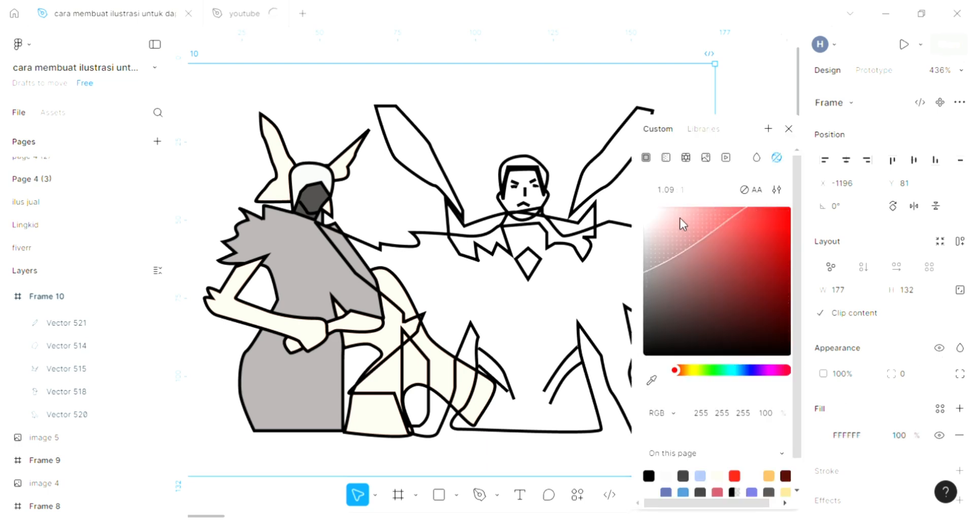
pyautogui.click(681, 214)
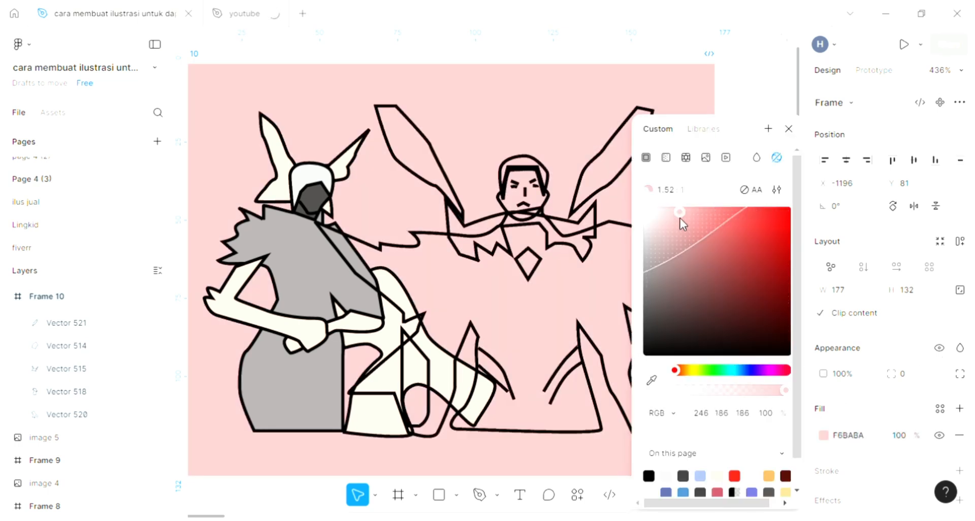
pyautogui.click(666, 158)
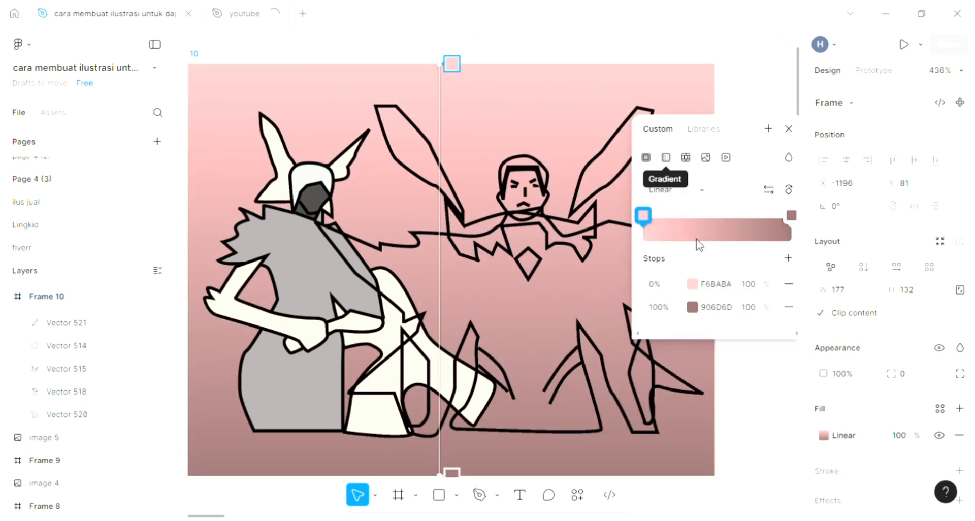
# Step: Shift the hue of the background gradient's 0% stop to a pale blue
pyautogui.click(692, 284)
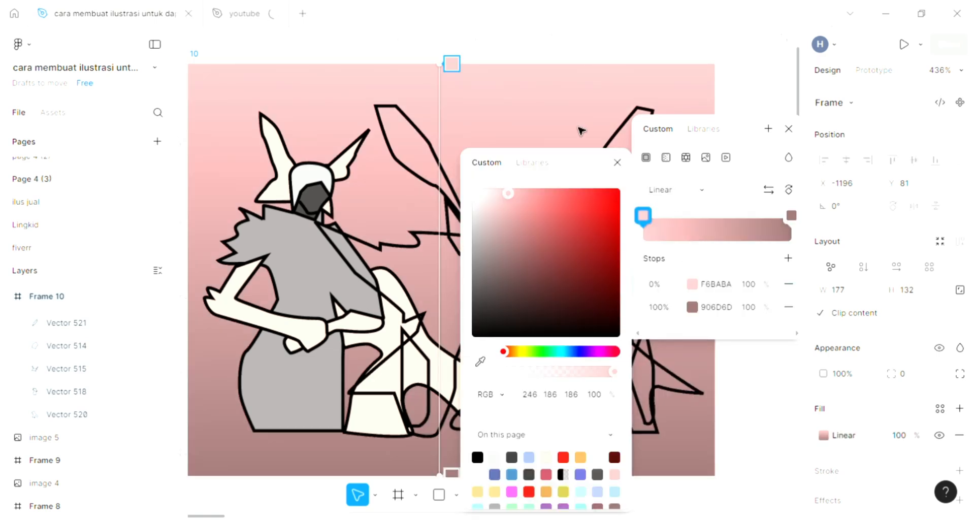
pyautogui.click(535, 355)
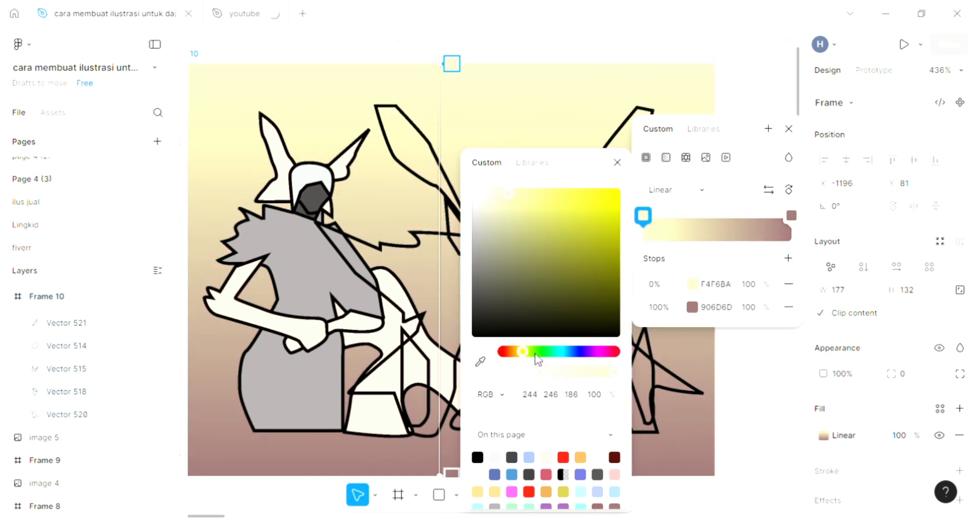
pyautogui.click(562, 356)
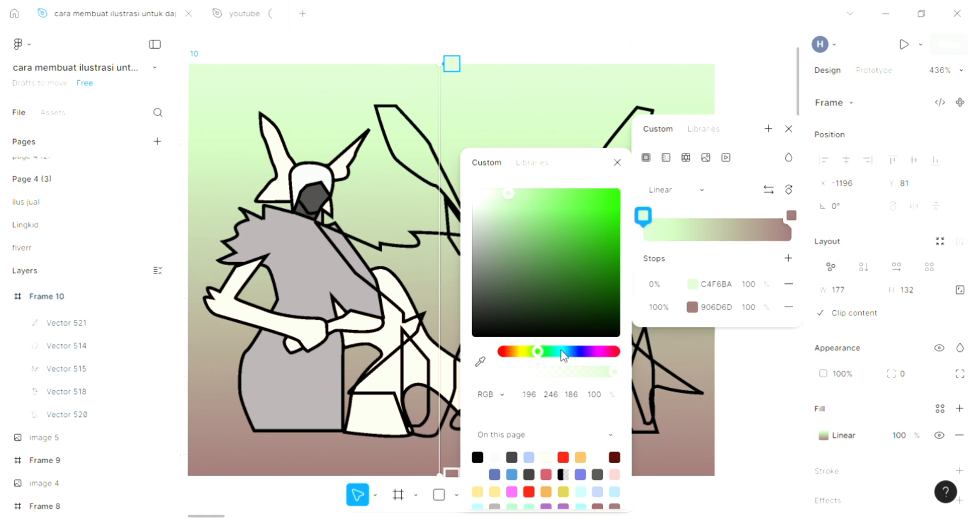
pyautogui.click(562, 353)
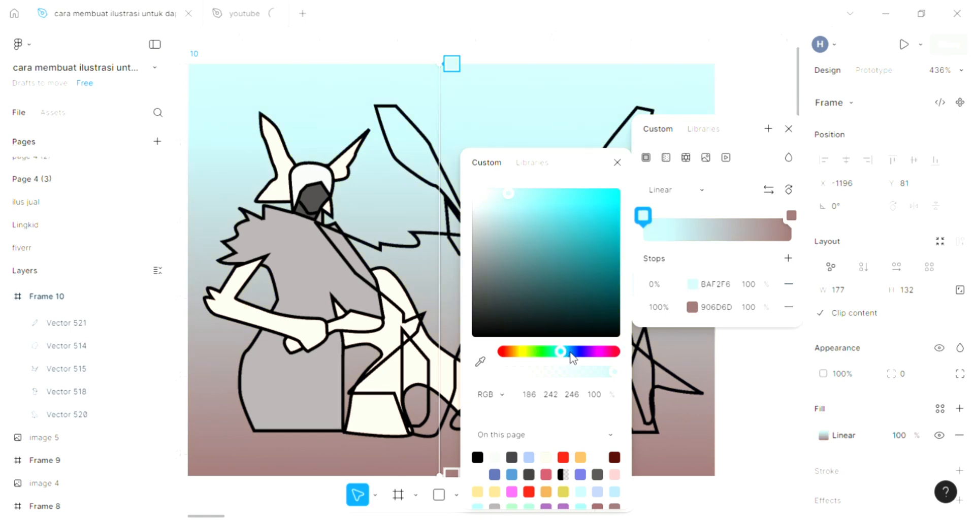
pyautogui.click(571, 353)
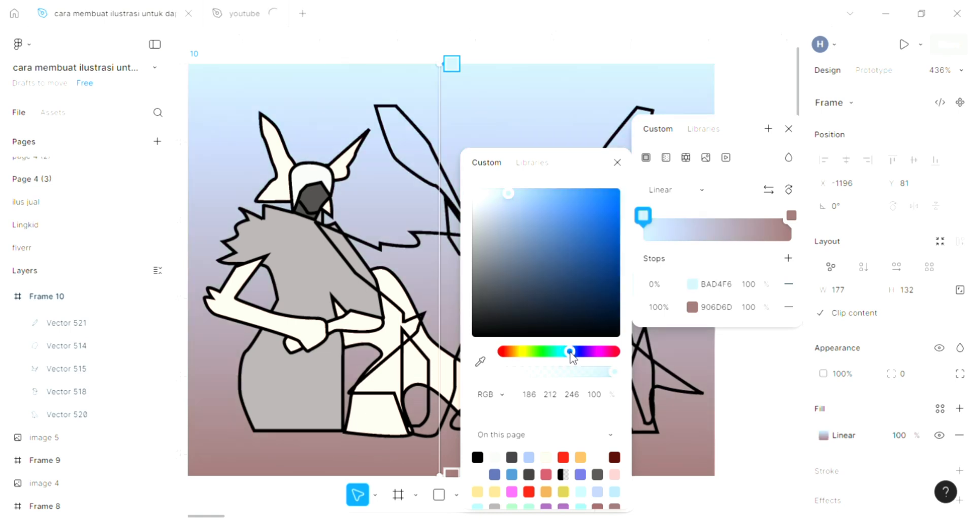
pyautogui.click(694, 407)
pyautogui.press('Escape')
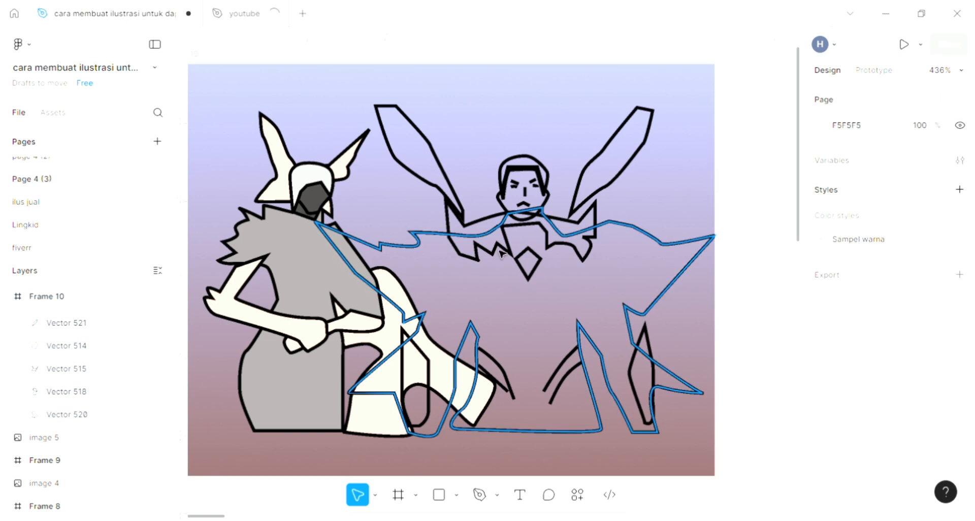
# Step: Recolour the horned figure's dress with the light grey D9D9D9 sampled from its head covering
pyautogui.click(524, 168)
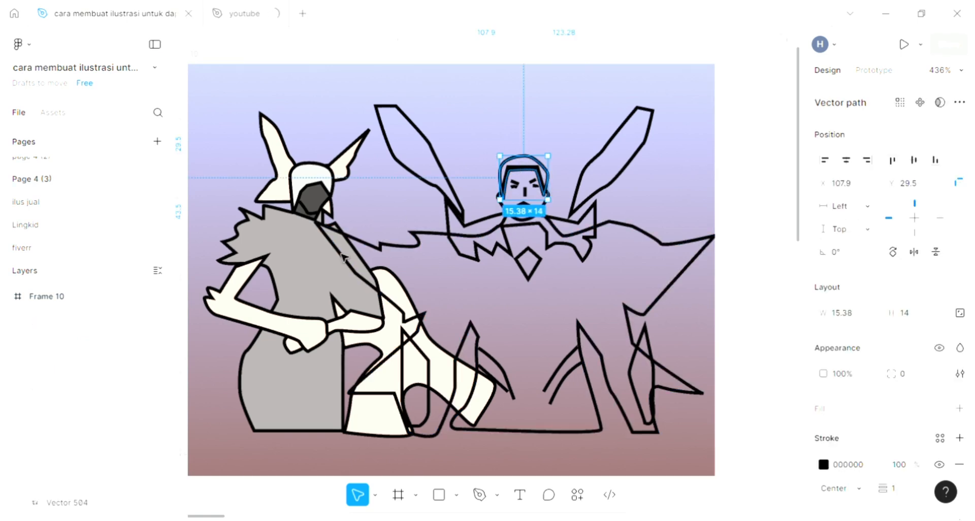
pyautogui.press('Escape')
pyautogui.click(306, 281)
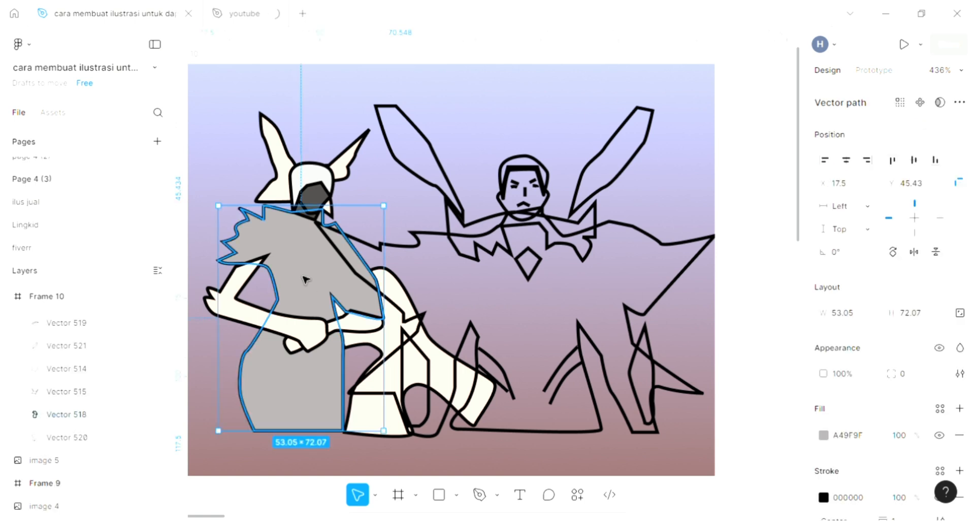
pyautogui.press('i')
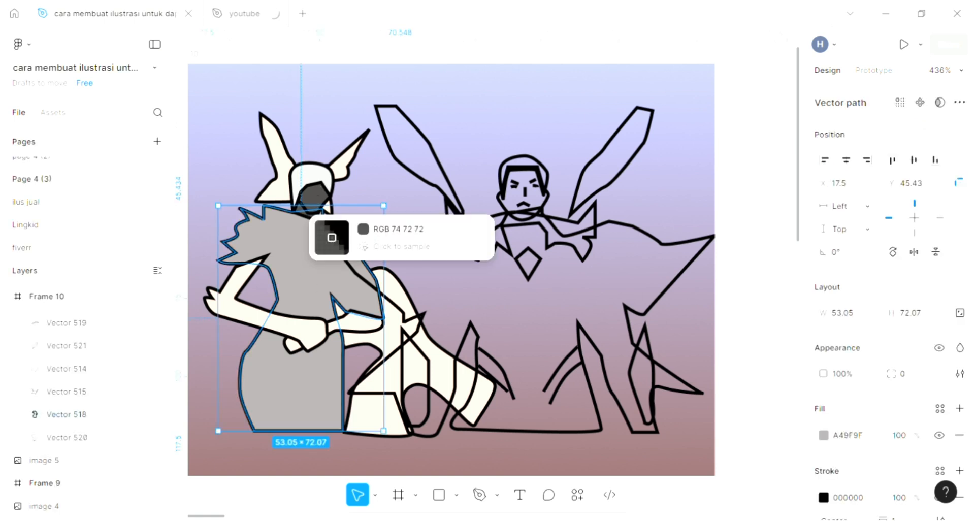
pyautogui.click(303, 178)
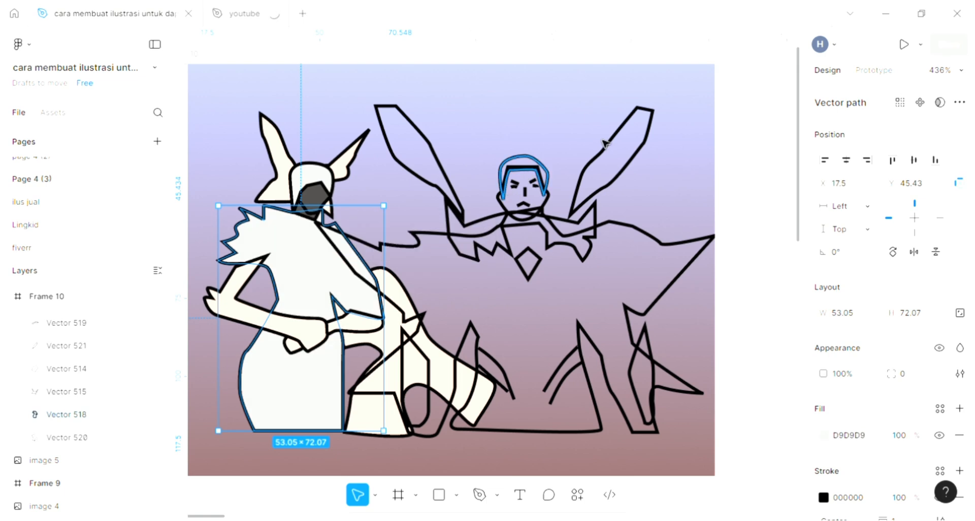
pyautogui.click(594, 138)
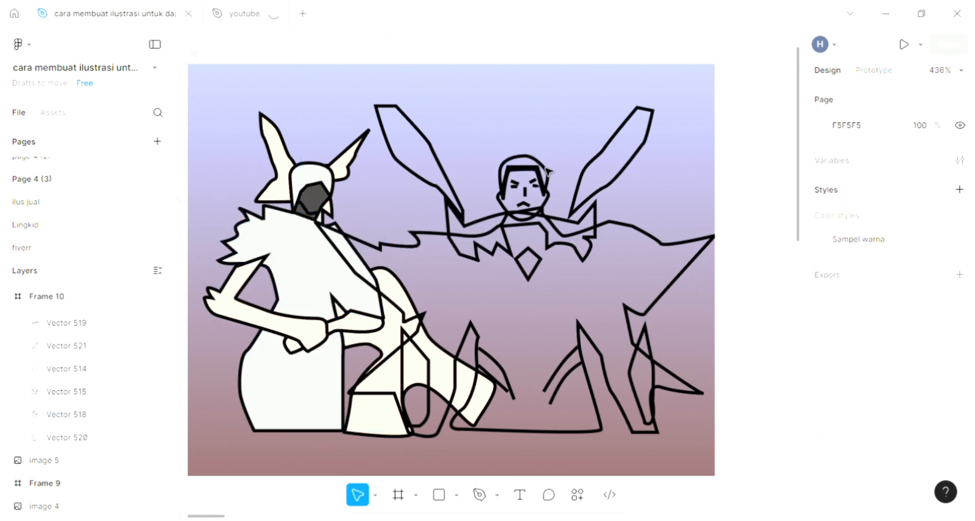
# Step: Fill the winged figure's hair shape with the dark grey sampled from the horned figure's face
pyautogui.click(547, 170)
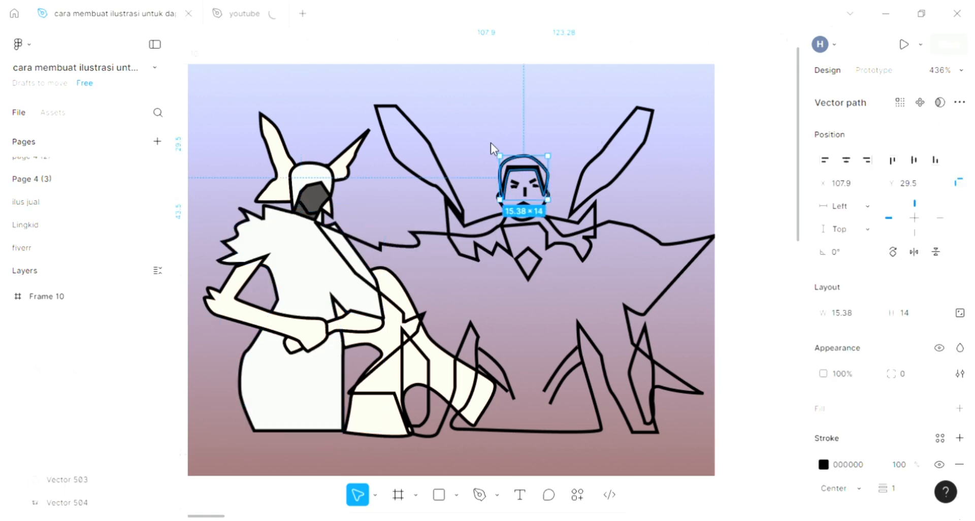
pyautogui.scroll(2, 686, 270)
pyautogui.click(959, 409)
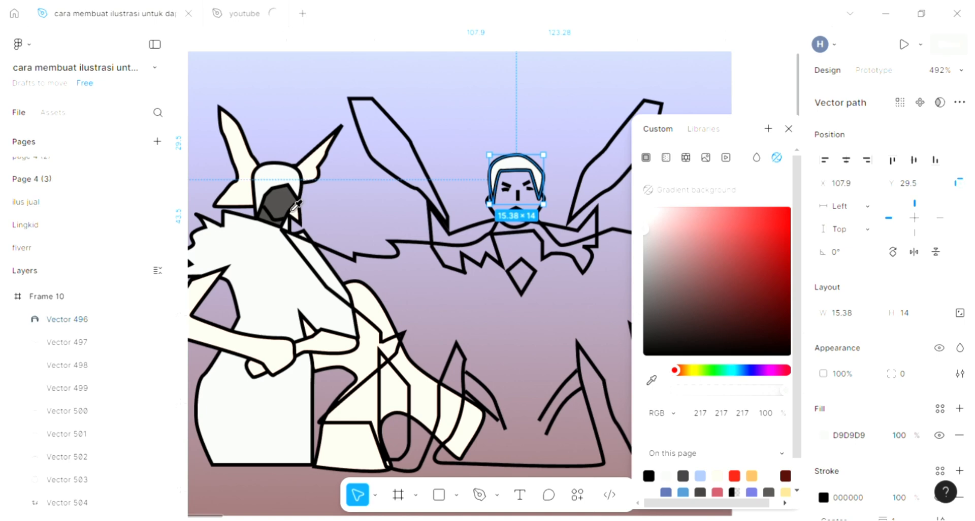
pyautogui.press('i')
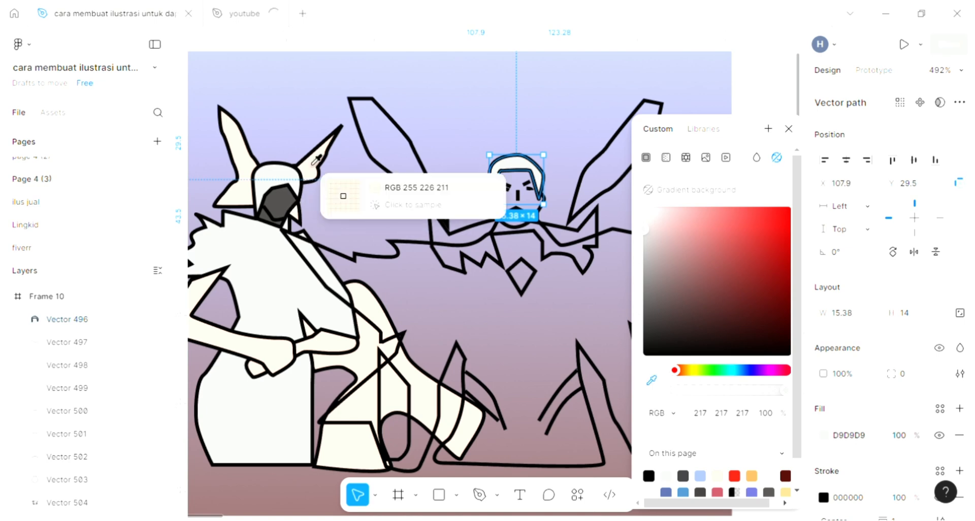
pyautogui.click(277, 202)
# Step: Fill the winged figure's face shape with the pale peach FFE2D3 sampled from the horned figure's leg
pyautogui.click(541, 217)
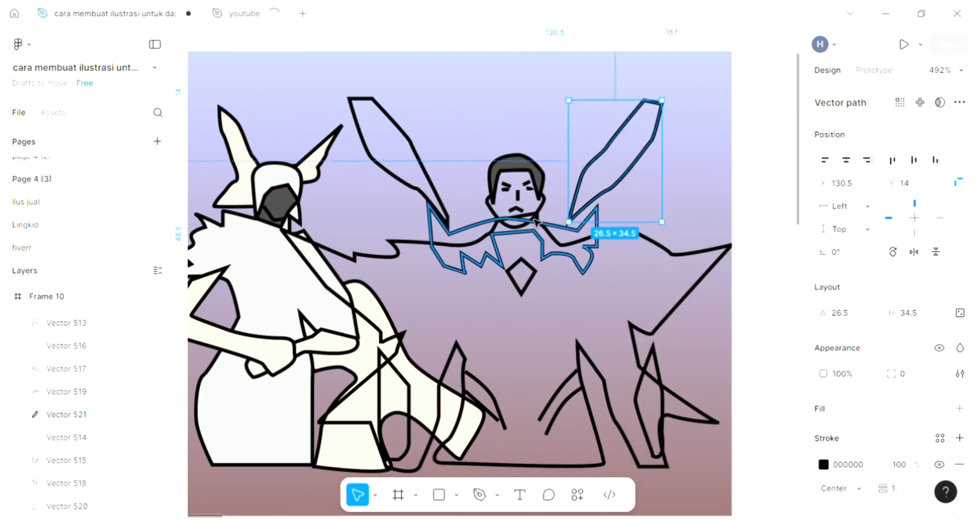
pyautogui.click(540, 215)
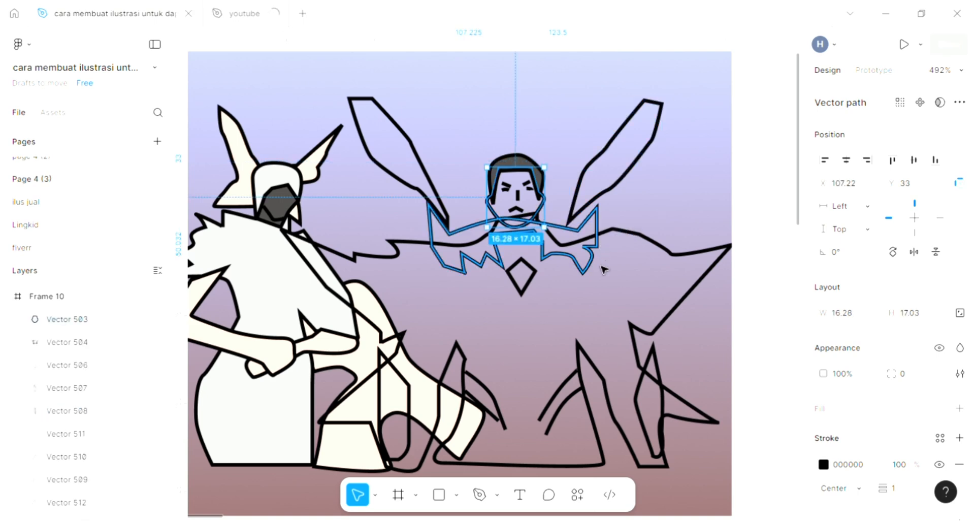
pyautogui.click(961, 409)
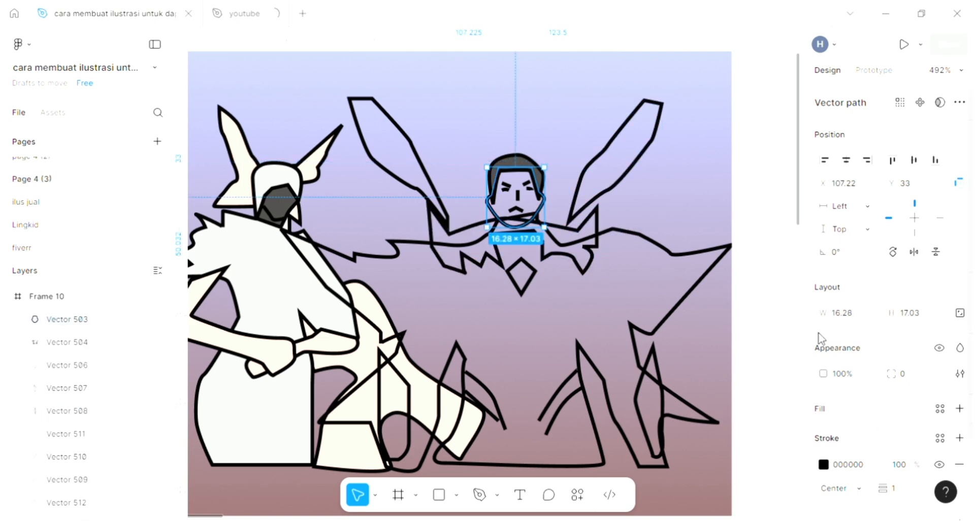
pyautogui.click(824, 435)
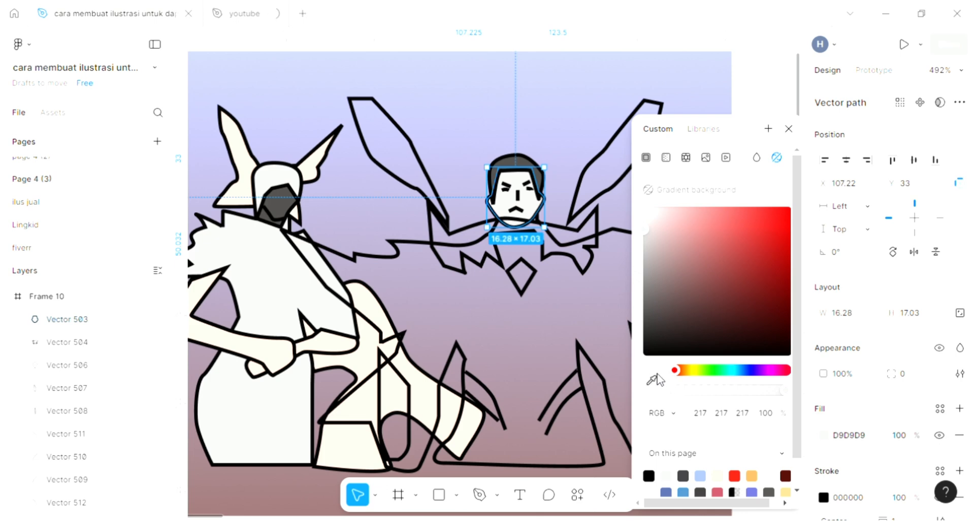
pyautogui.click(651, 380)
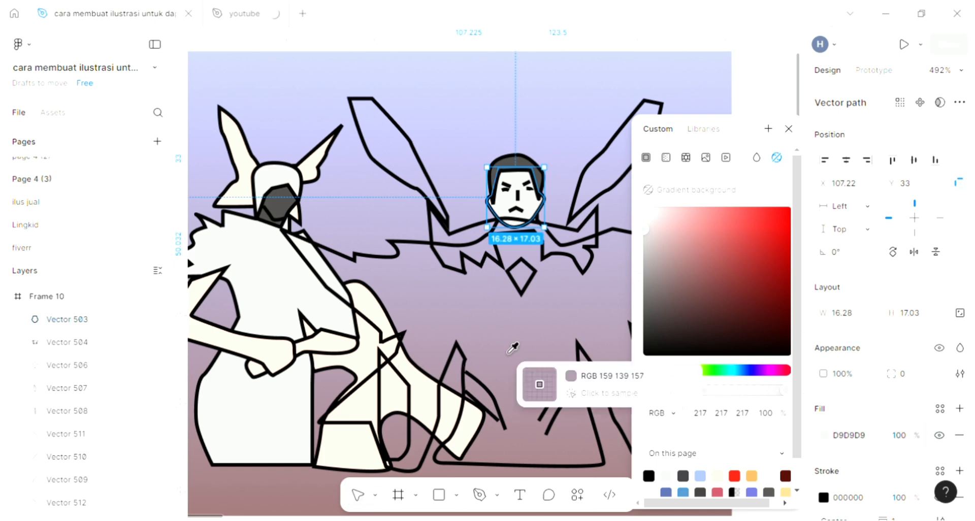
pyautogui.click(460, 426)
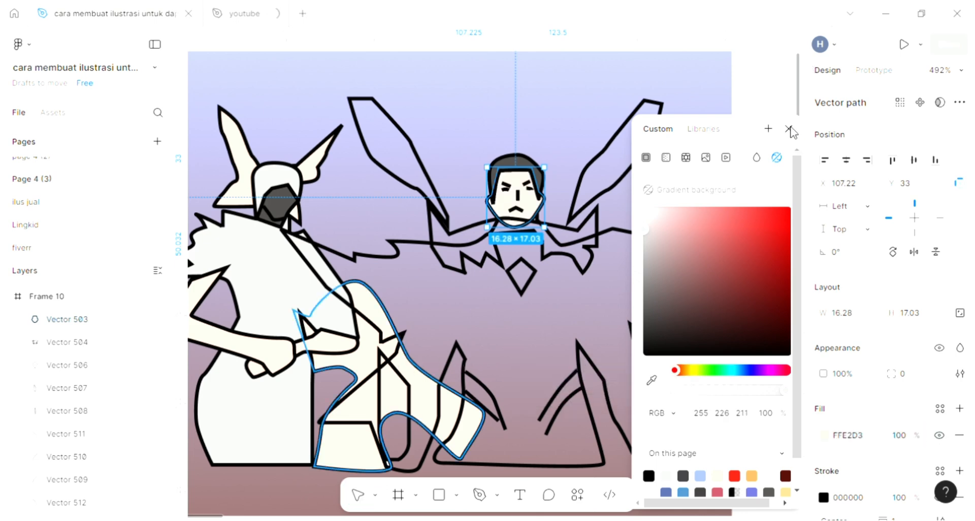
pyautogui.click(789, 129)
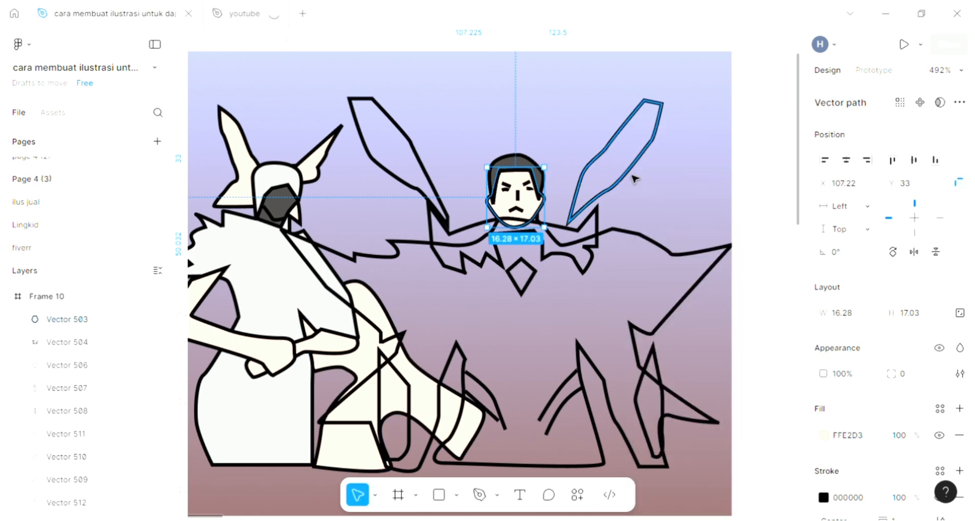
# Step: Fill the winged figure's right-hand wing with the dark red 510D09 sampled from the palette swatches beside the frame
pyautogui.click(631, 168)
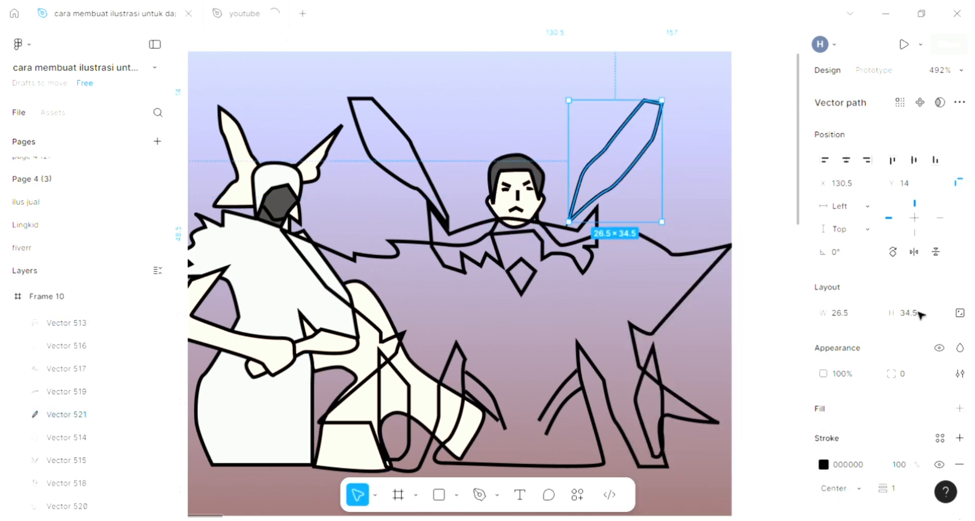
pyautogui.click(960, 408)
pyautogui.click(824, 435)
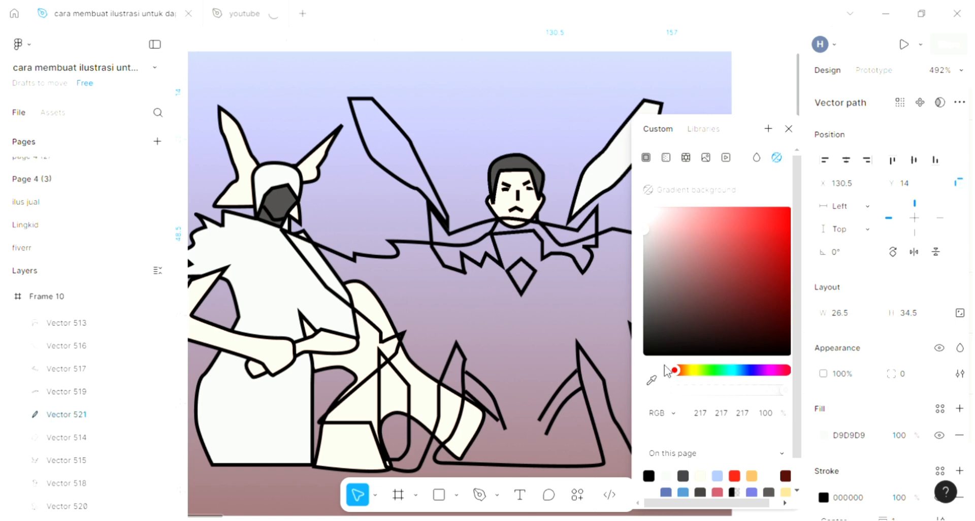
pyautogui.click(653, 380)
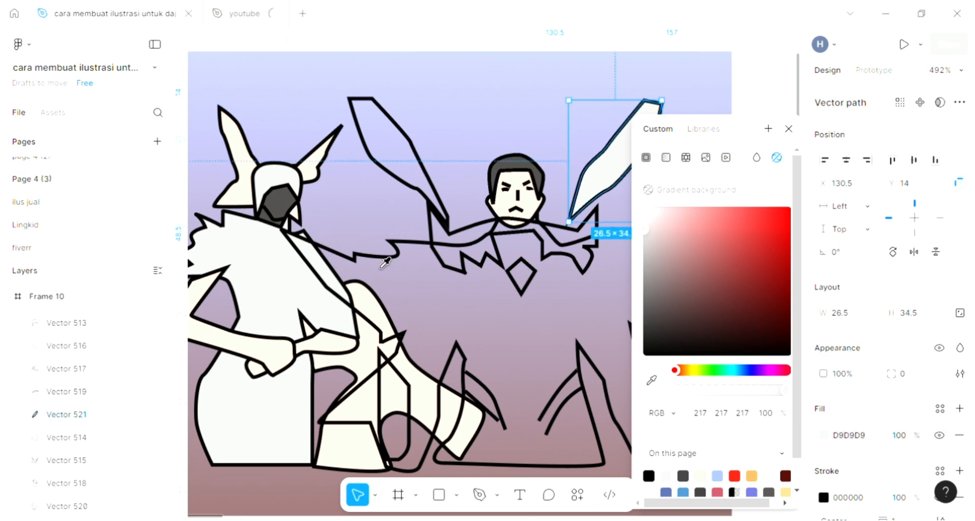
pyautogui.scroll(-3, 378, 253)
pyautogui.hscroll(-2, 377, 253)
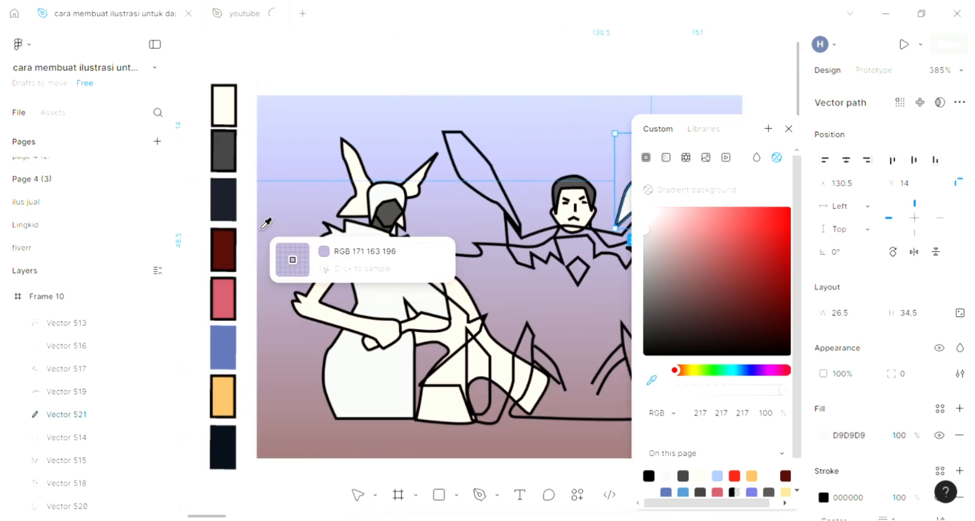
pyautogui.click(222, 244)
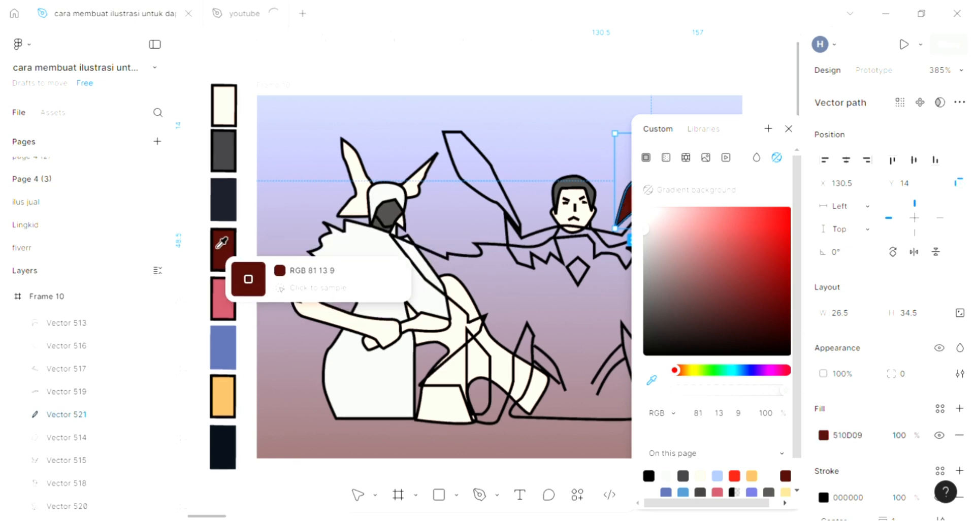
# Step: Fill the winged figure's left-hand wing with the dark red 510D09 sampled from the opposite wing
pyautogui.hscroll(3, 365, 179)
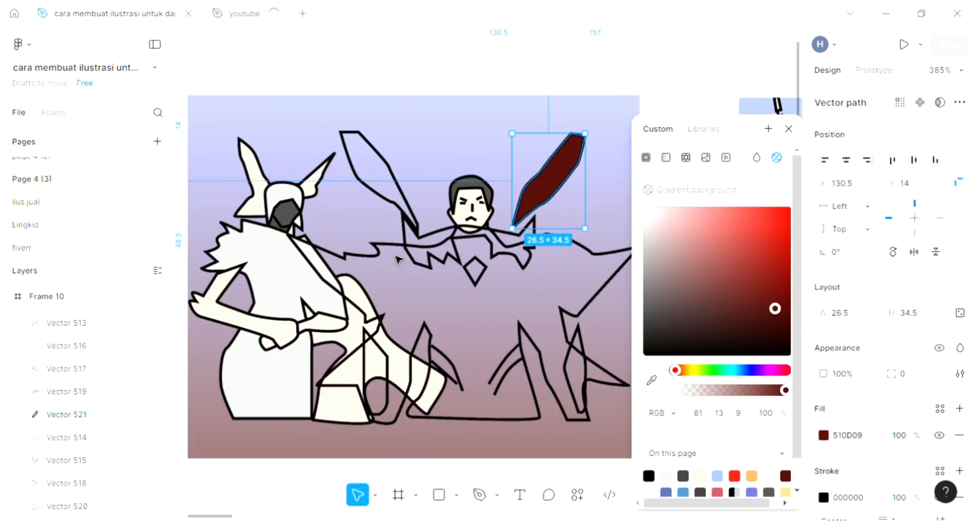
pyautogui.click(369, 177)
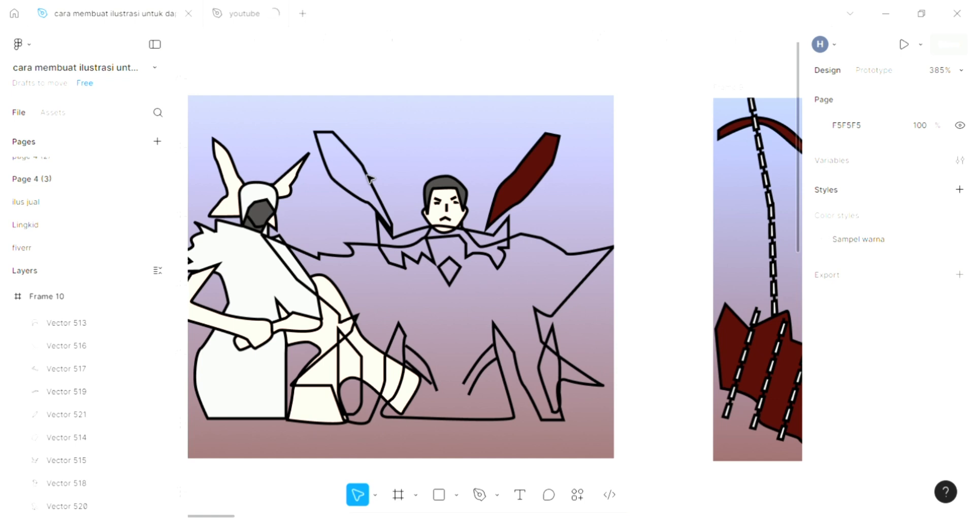
pyautogui.click(368, 179)
pyautogui.press('Escape')
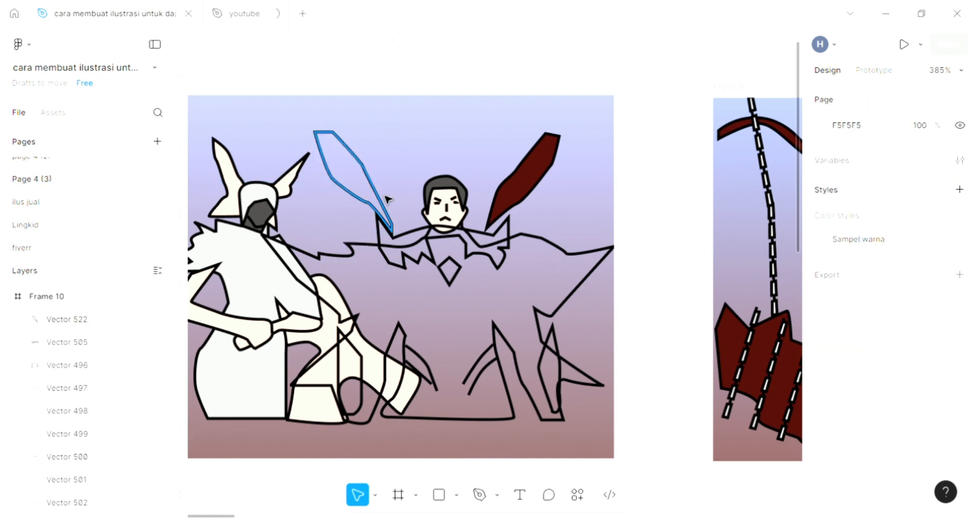
pyautogui.click(369, 178)
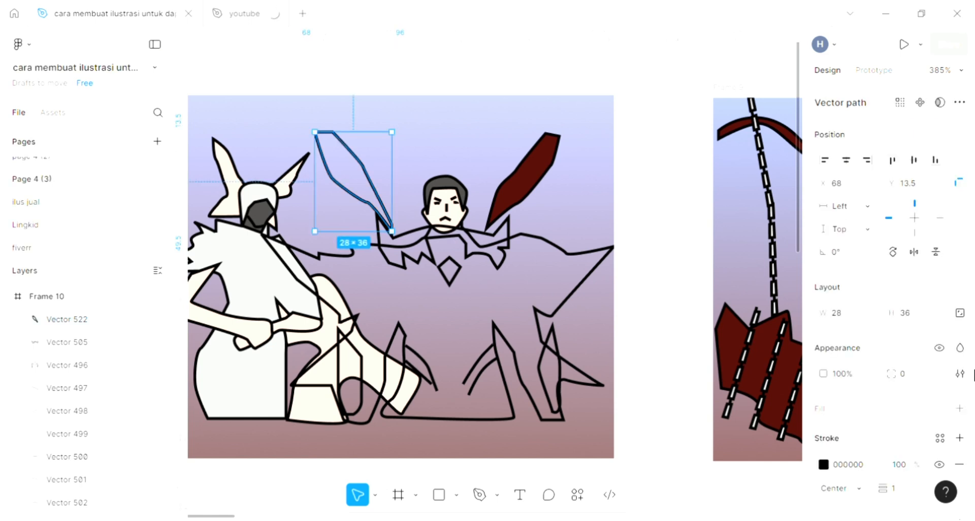
pyautogui.click(960, 409)
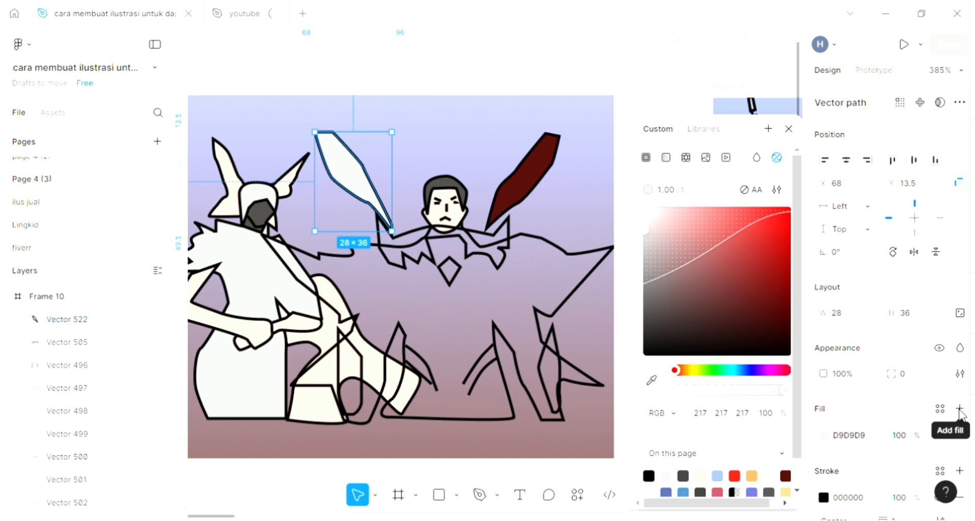
pyautogui.click(652, 380)
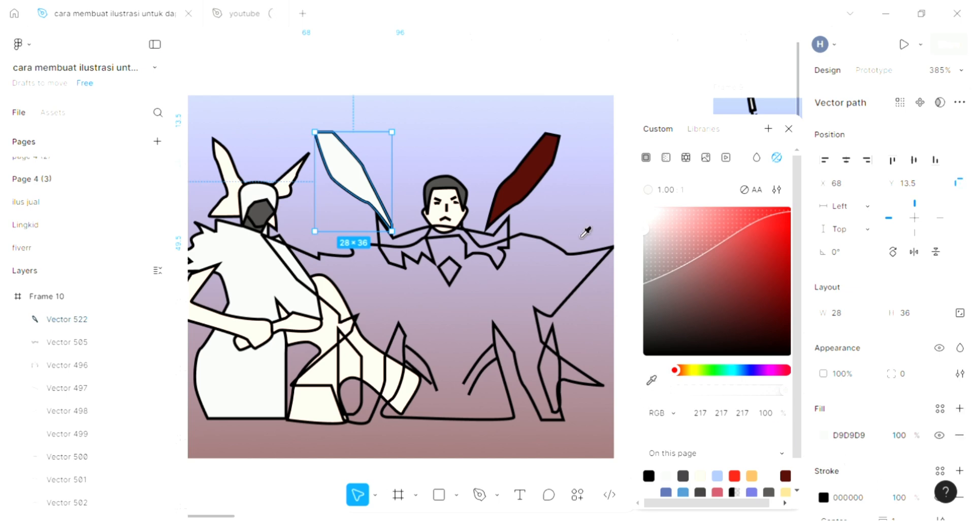
pyautogui.click(536, 176)
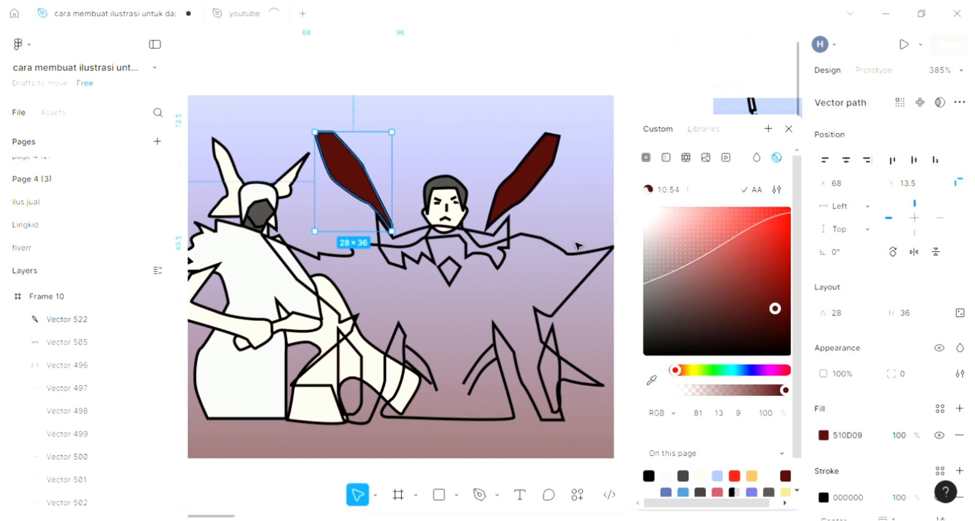
pyautogui.click(589, 254)
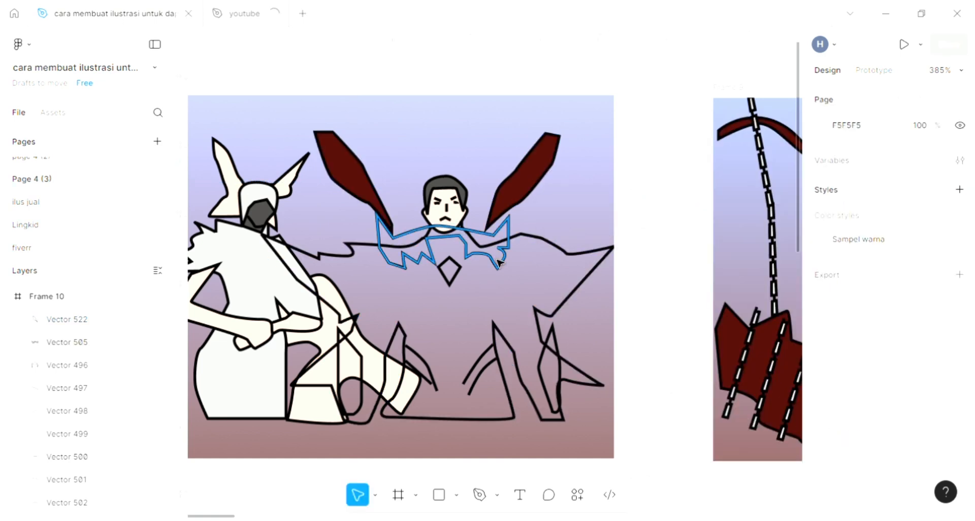
# Step: Fill the winged figure's jagged collar with the dark red 510D09 sampled from the right-hand wing
pyautogui.click(488, 234)
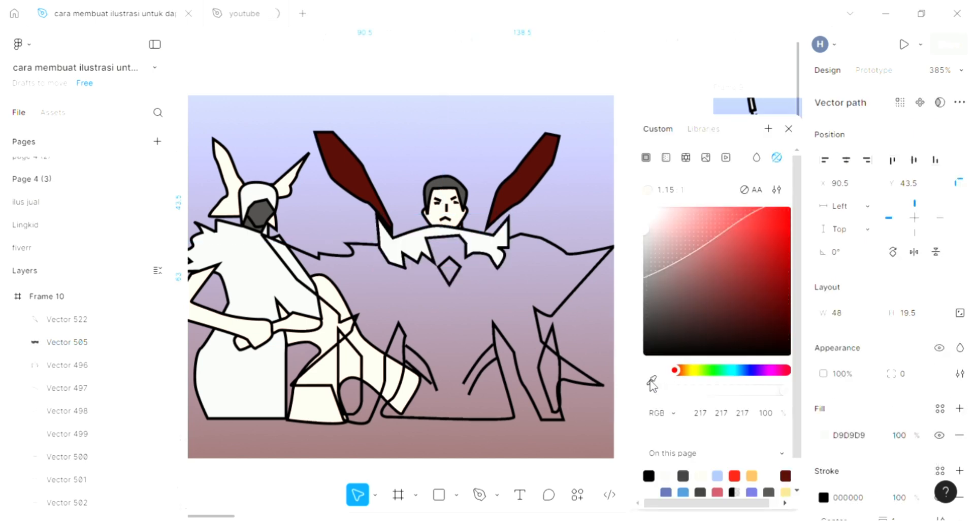
pyautogui.click(651, 380)
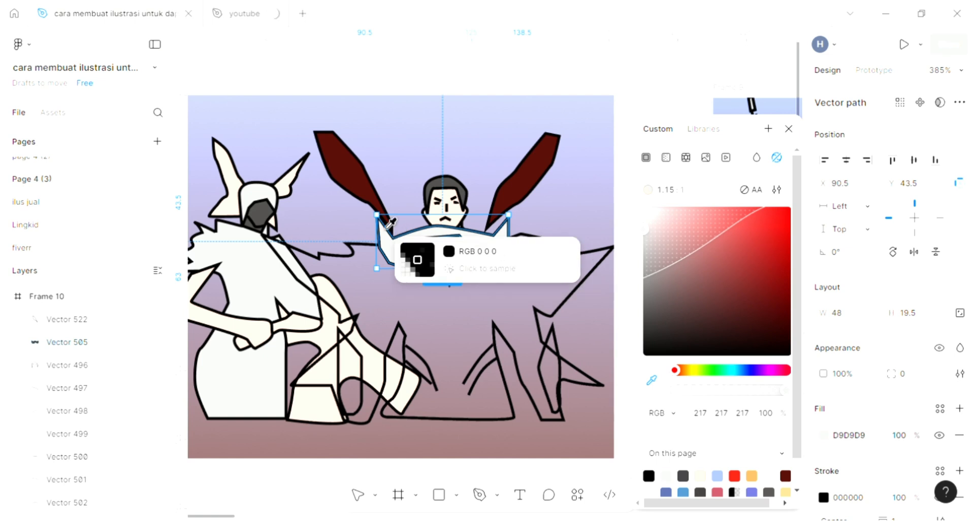
pyautogui.click(372, 198)
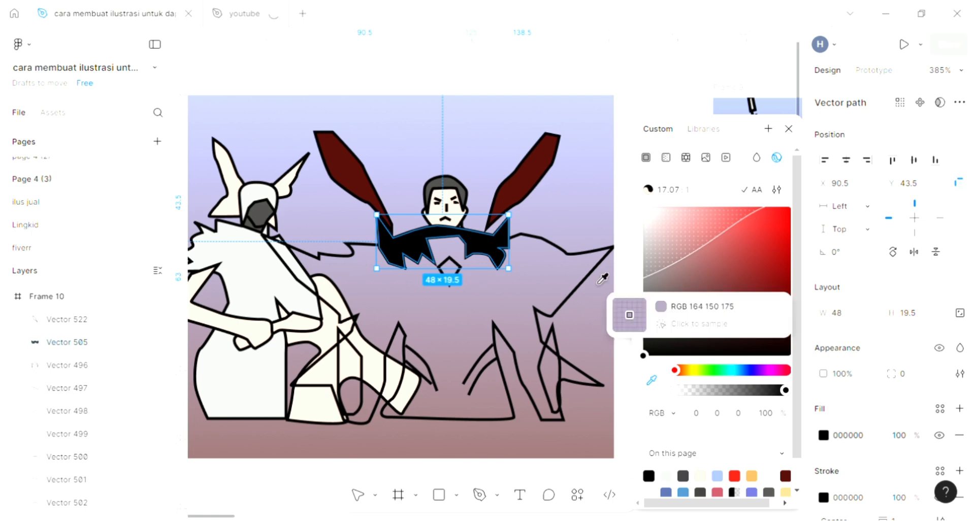
pyautogui.click(526, 178)
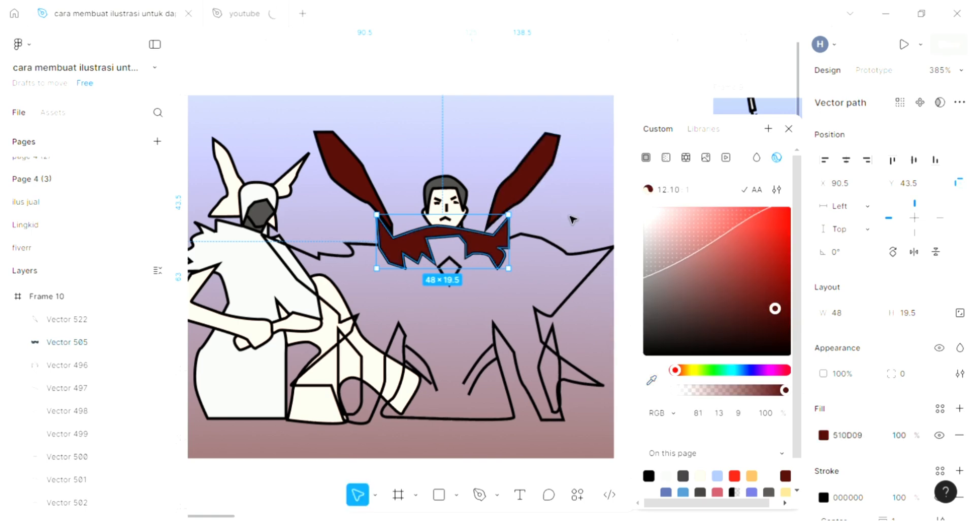
# Step: Fill the winged figure's large body and cloak shape with the dark grey 4A4848 sampled from the horned figure's face
pyautogui.click(568, 251)
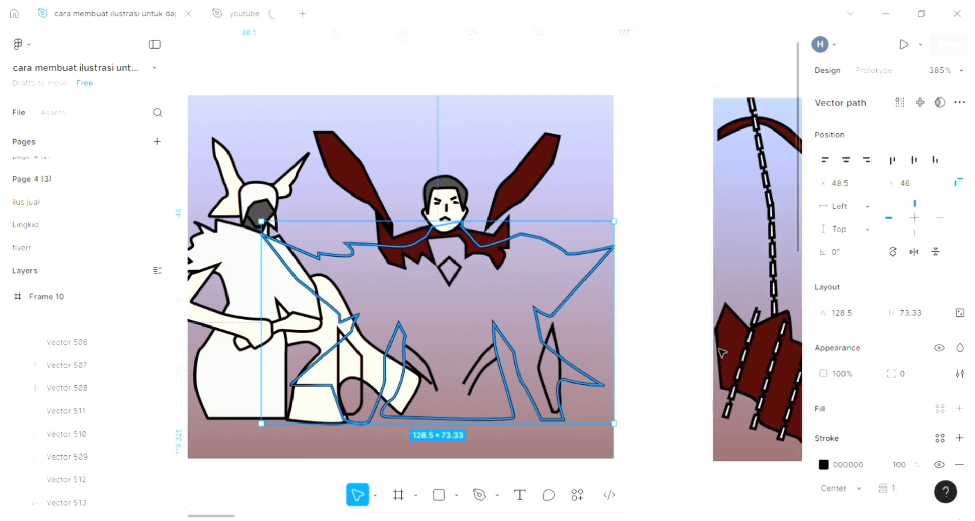
pyautogui.click(959, 408)
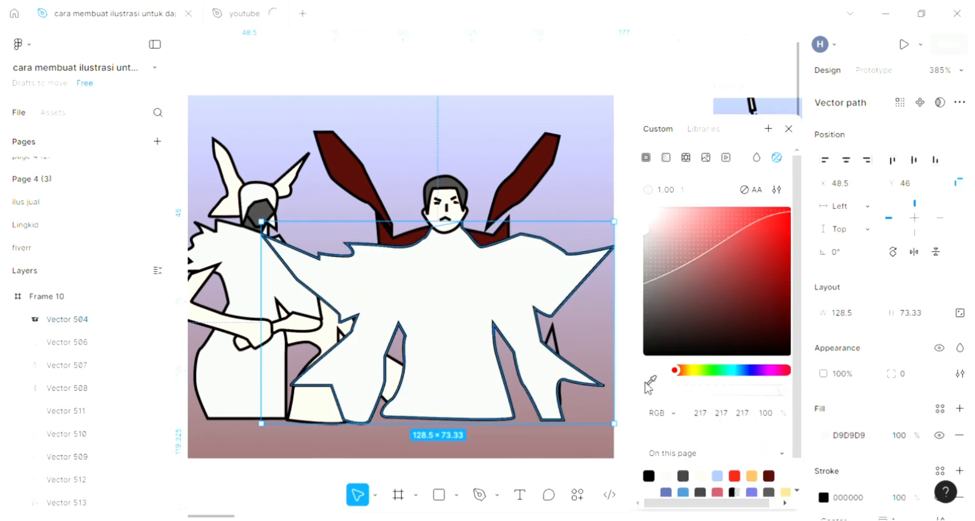
pyautogui.click(646, 384)
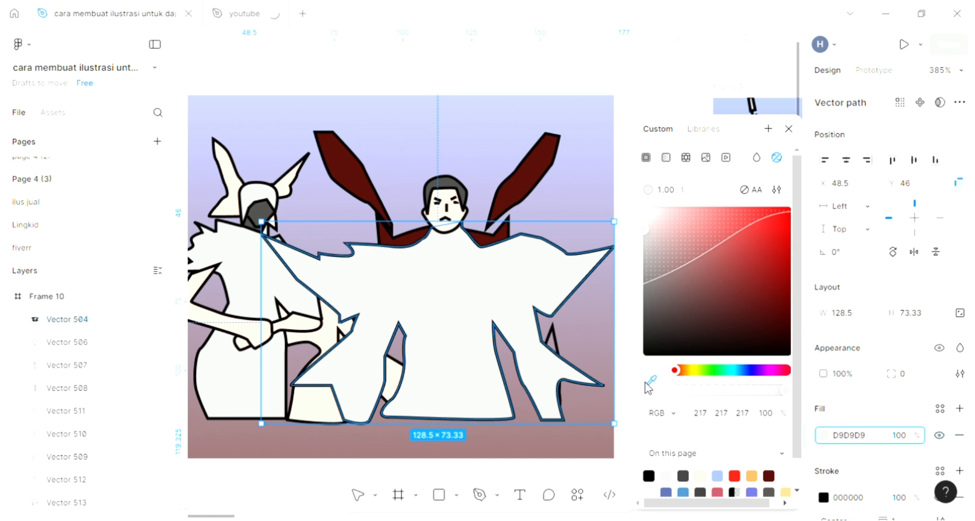
pyautogui.click(258, 207)
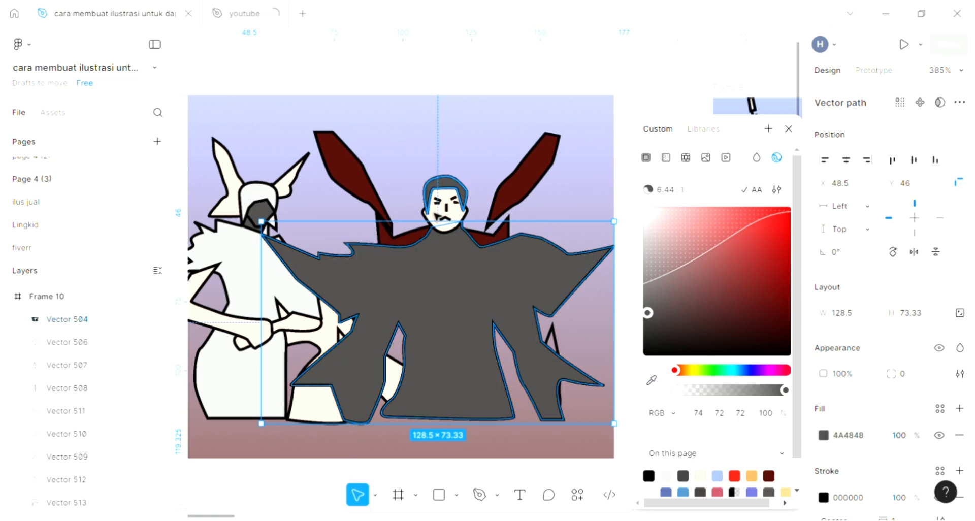
pyautogui.press('Escape')
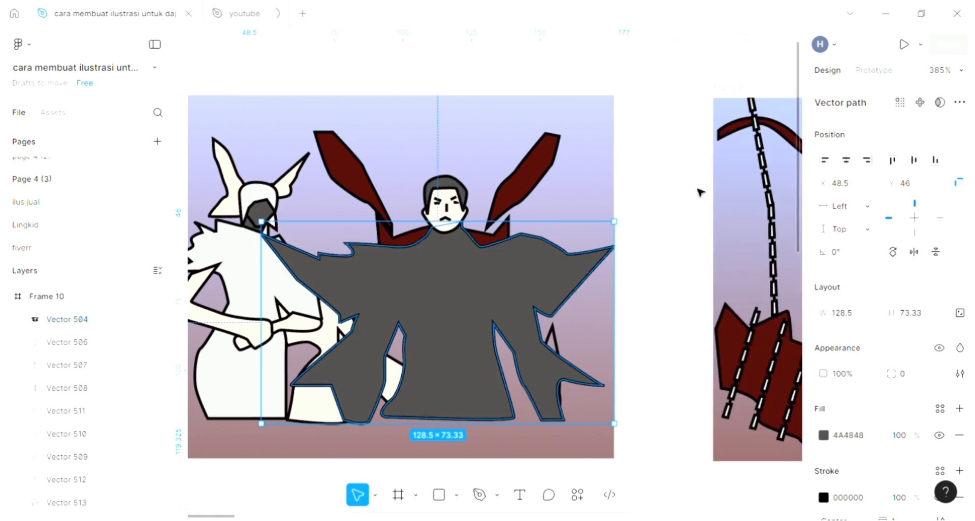
# Step: Send the dark grey body shape backward in the layer order until it lies behind the collar and the horned figure
pyautogui.hotkey('ctrl', '[')
pyautogui.hotkey('ctrl', '[')
pyautogui.hotkey('ctrl', '[')
pyautogui.hotkey('ctrl', '[')
pyautogui.hotkey('ctrl', '[')
pyautogui.hotkey('ctrl', '[')
pyautogui.hotkey('ctrl', '[')
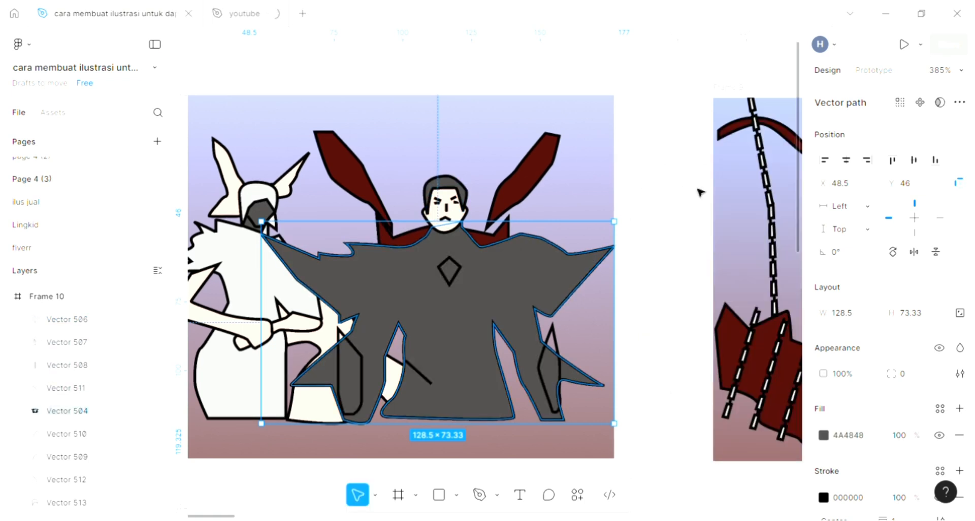
pyautogui.hotkey('ctrl', '[')
pyautogui.hotkey('ctrl', '[')
pyautogui.hotkey('ctrl', '[')
pyautogui.hotkey('ctrl', '[')
pyautogui.hotkey('ctrl', '[')
pyautogui.hotkey('ctrl', '[')
pyautogui.hotkey('ctrl', '[')
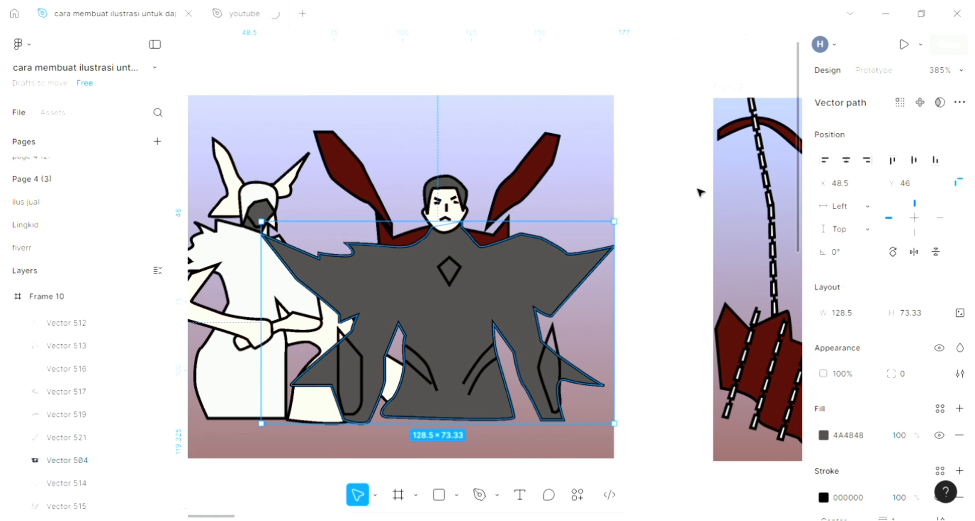
pyautogui.hotkey('ctrl', '[')
pyautogui.hotkey('ctrl', '[')
pyautogui.hotkey('ctrl', '[')
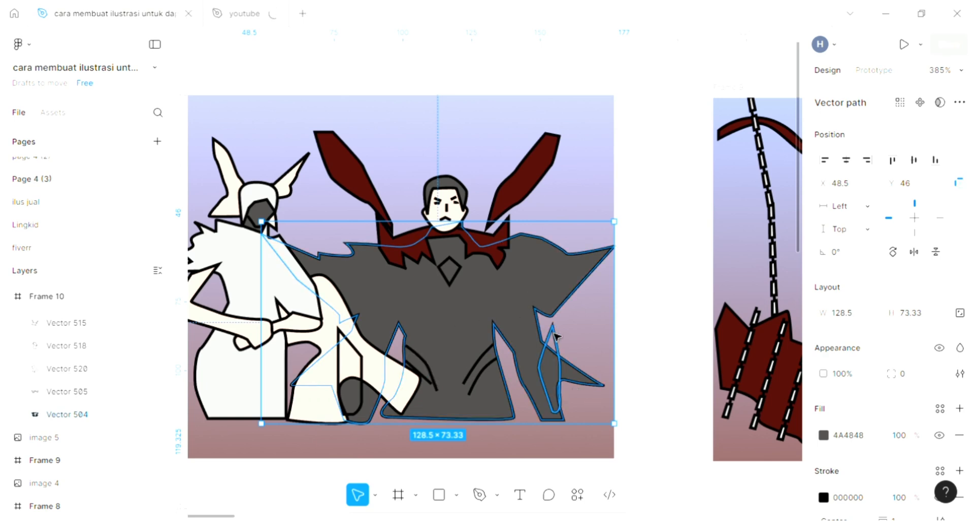
# Step: Fill the narrow guard on the winged figure's right-hand forearm with the dark red 510D09 sampled from the wing above it
pyautogui.click(559, 370)
pyautogui.hscroll(1, 711, 367)
pyautogui.scroll(-2, 853, 404)
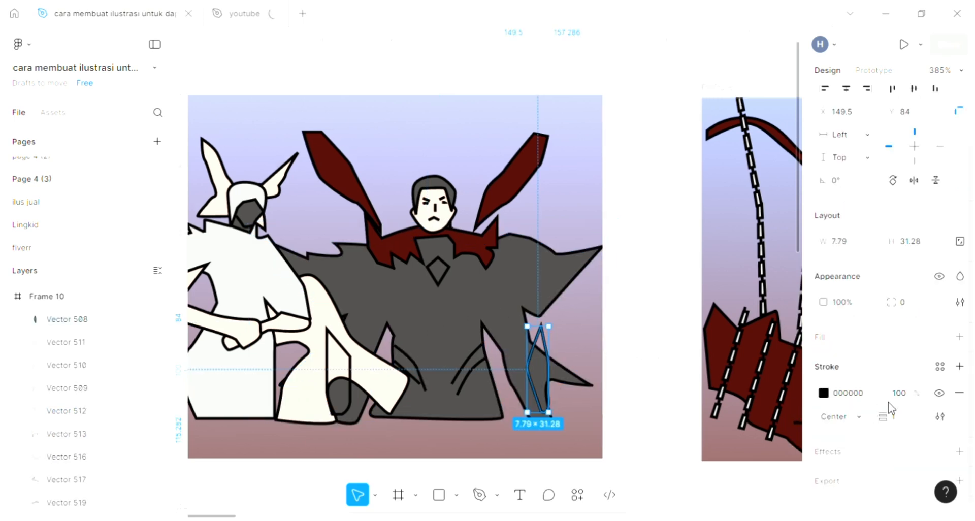
pyautogui.click(960, 337)
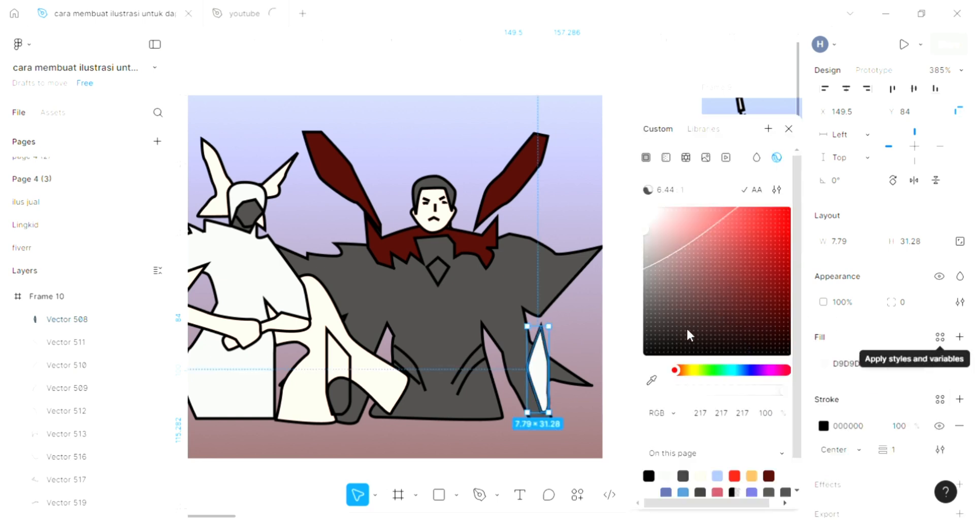
pyautogui.click(651, 380)
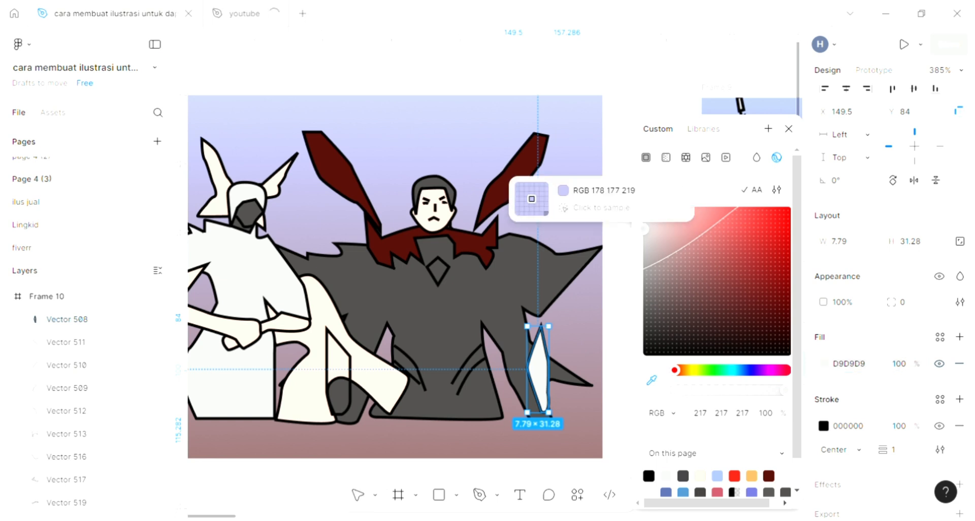
pyautogui.click(515, 198)
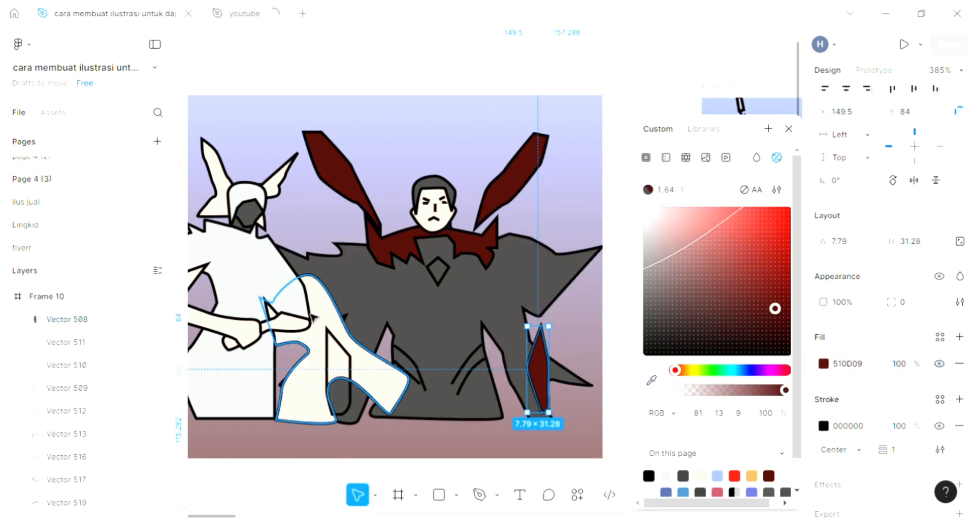
# Step: Fill the guard on the winged figure's left-hand forearm with the dark red 510D09 sampled from the opposite forearm guard
pyautogui.click(350, 361)
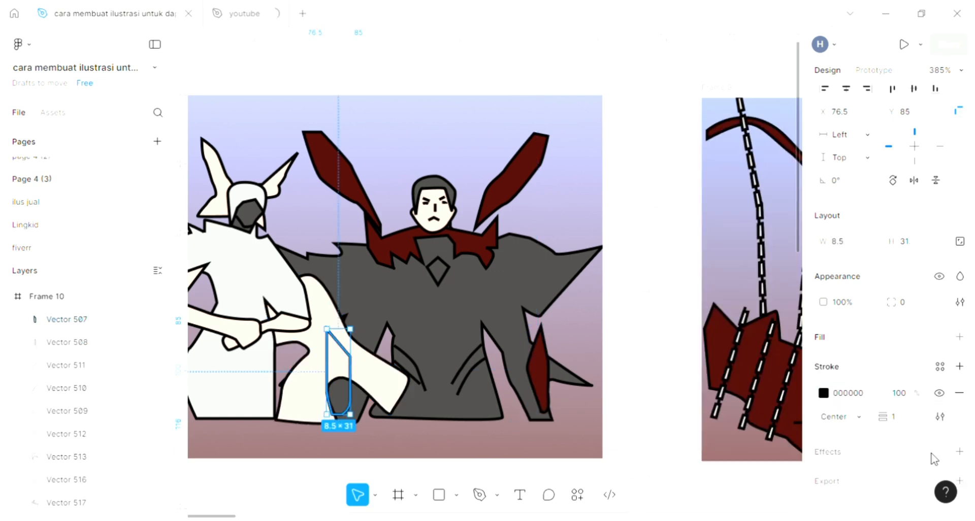
pyautogui.click(960, 337)
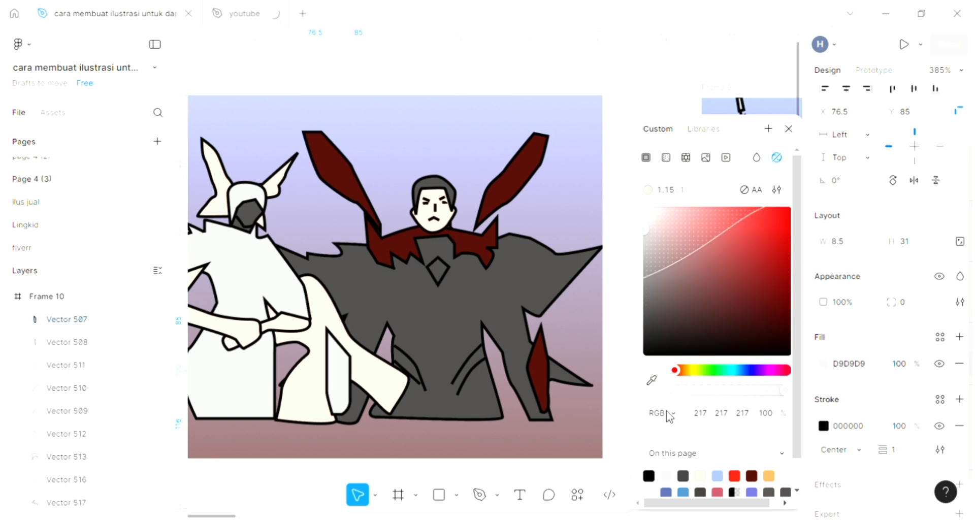
pyautogui.click(651, 380)
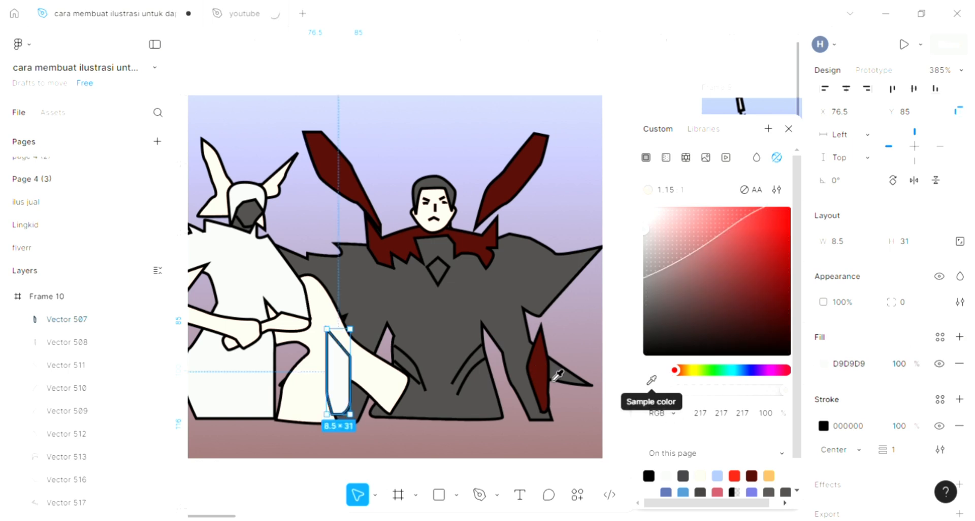
pyautogui.click(538, 349)
pyautogui.press('Escape')
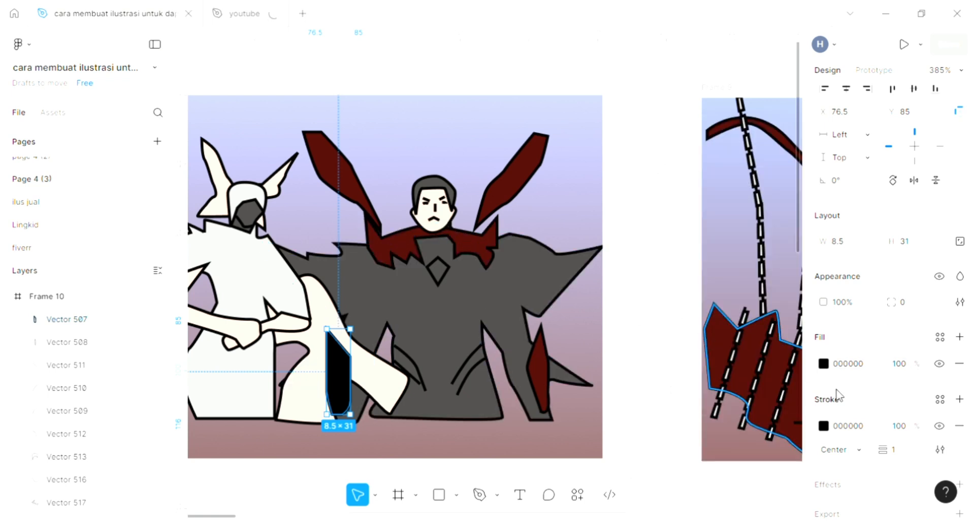
pyautogui.click(823, 363)
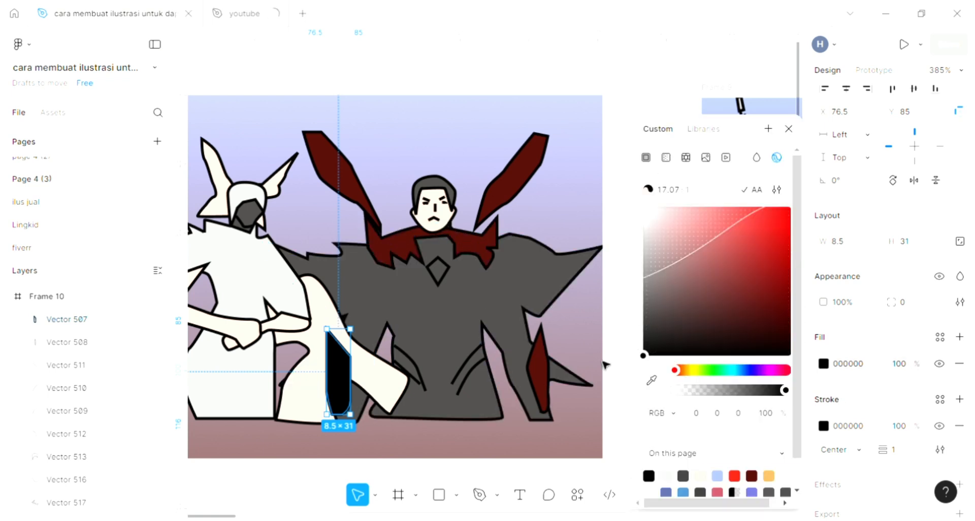
pyautogui.click(652, 381)
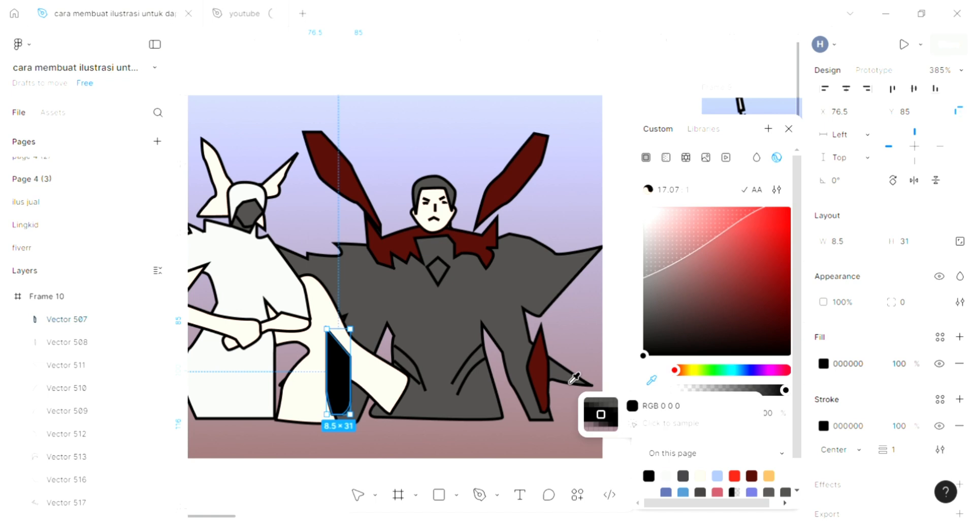
pyautogui.click(538, 384)
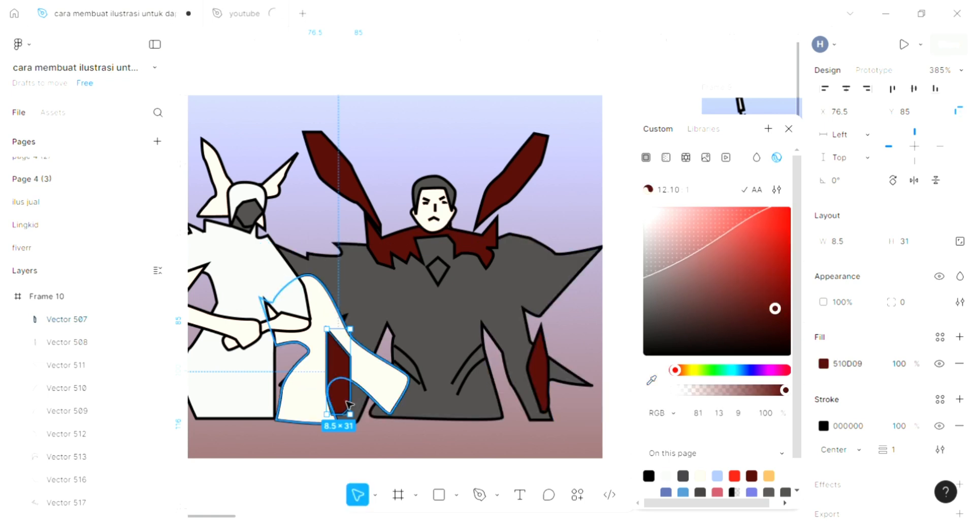
# Step: Send the cream shape between the two figures to the back of the frame's layer order
pyautogui.click(315, 357)
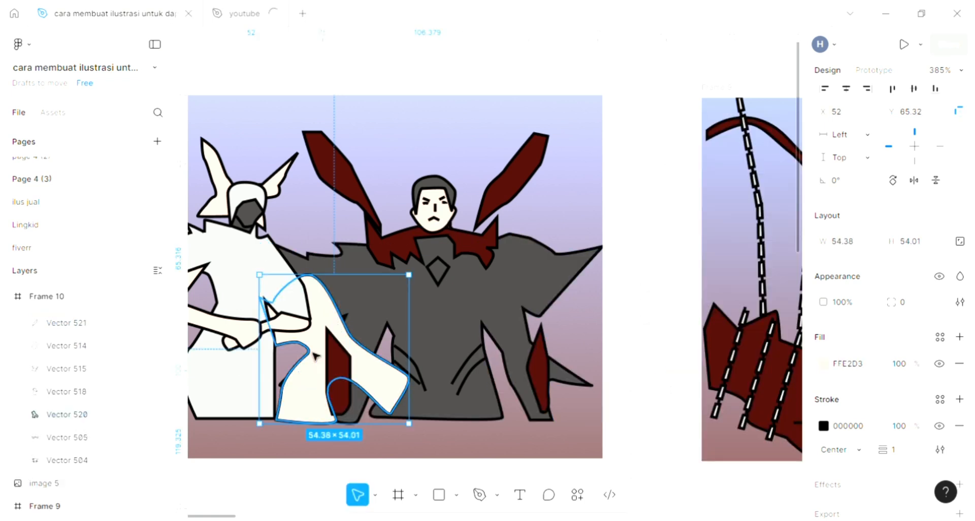
pyautogui.hotkey('ctrl', 'shift', '[')
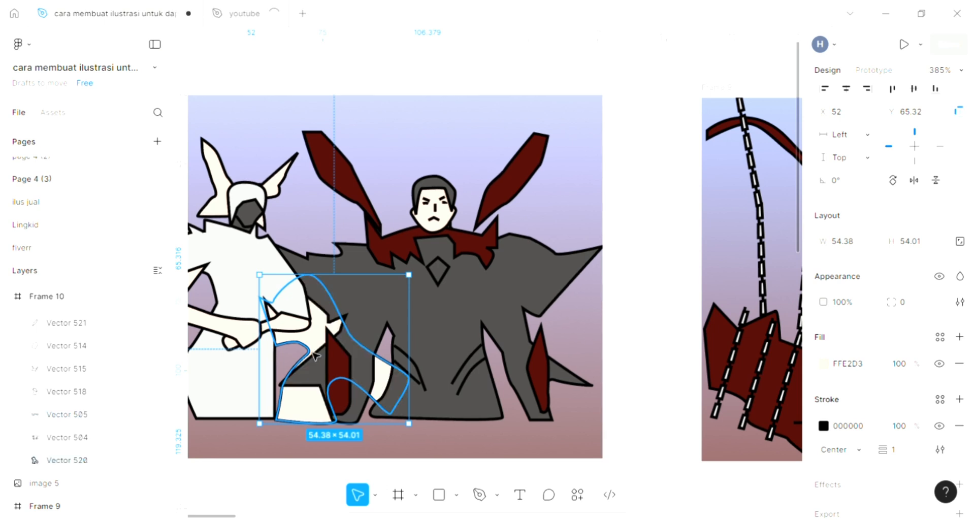
# Step: Fill the diamond on the winged figure's chest with the yellow DAE450
pyautogui.click(456, 272)
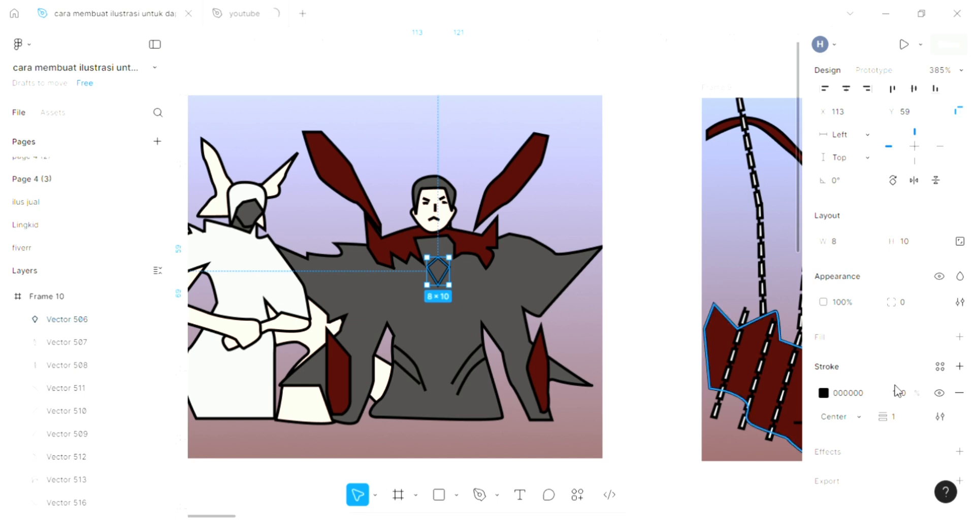
pyautogui.click(959, 336)
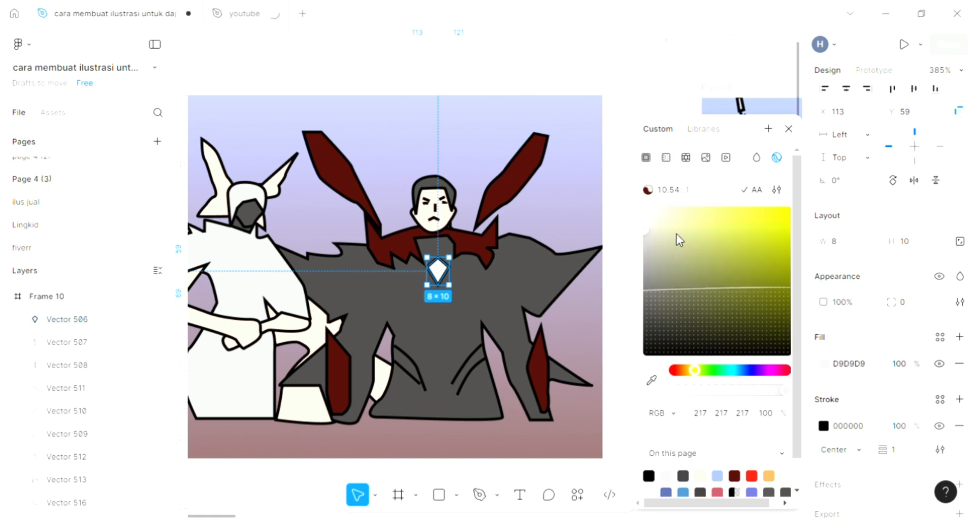
pyautogui.click(739, 229)
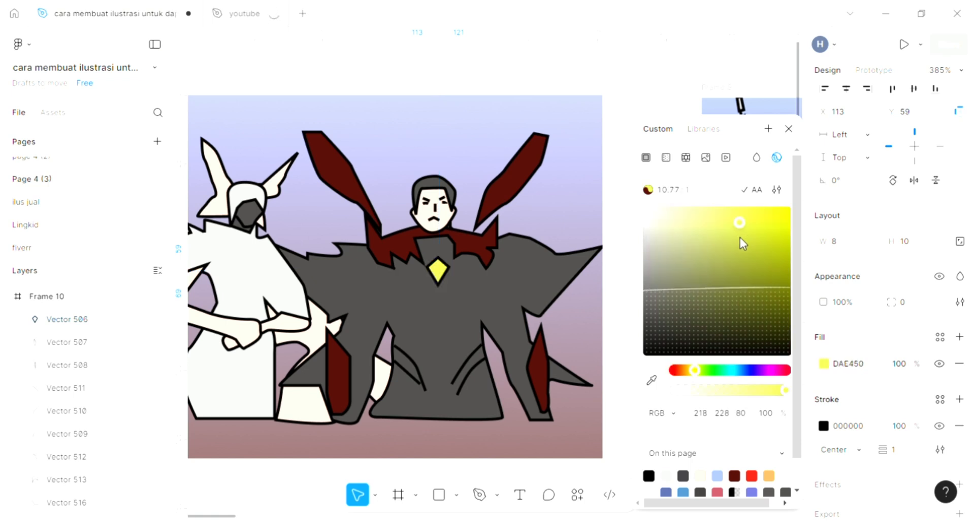
pyautogui.click(611, 217)
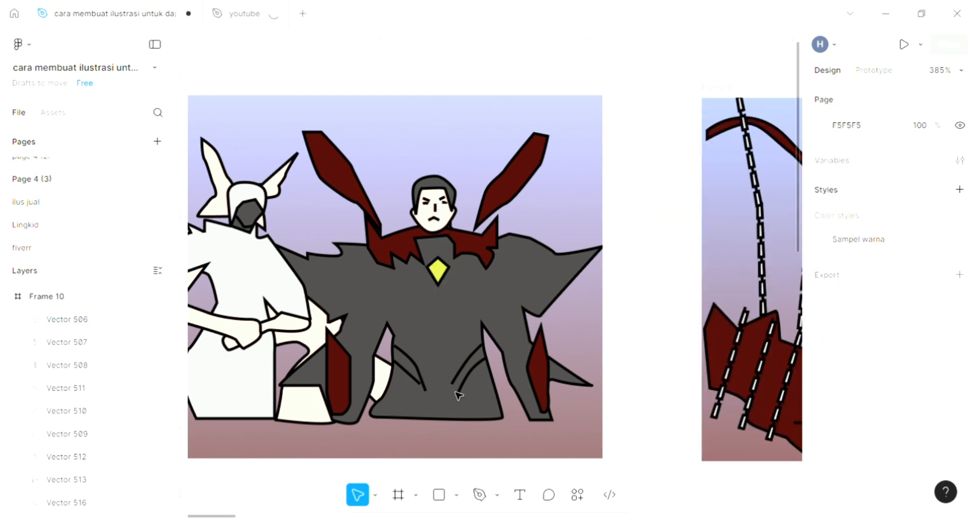
# Step: Lengthen the lower of the two left-hand waist lines by moving its bottom end point to X 110, Y 107.5
pyautogui.hscroll(-3, 459, 395)
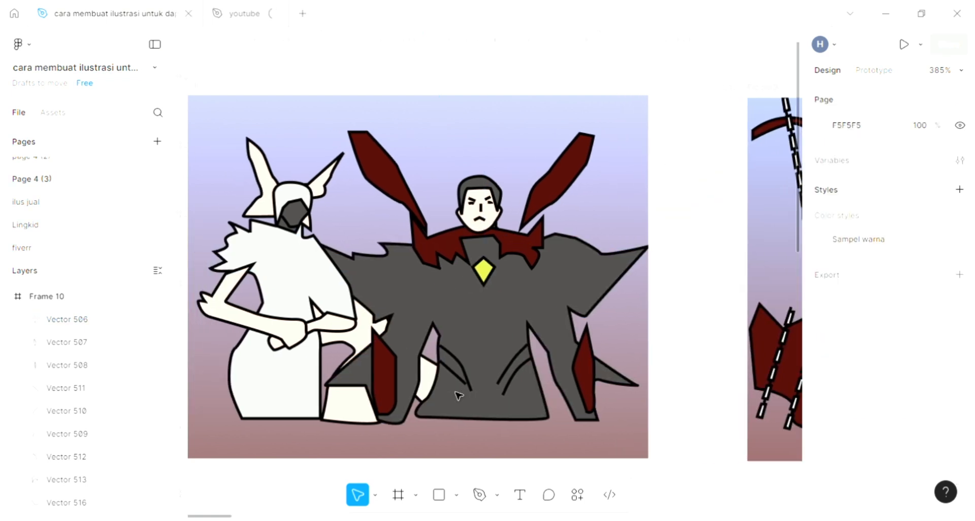
pyautogui.scroll(1, 482, 384)
pyautogui.hscroll(-2, 477, 381)
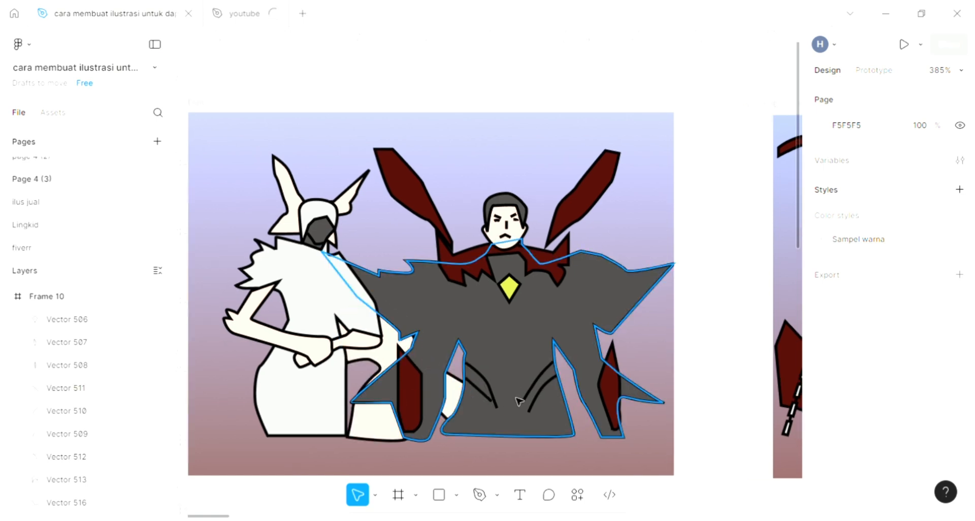
pyautogui.click(479, 495)
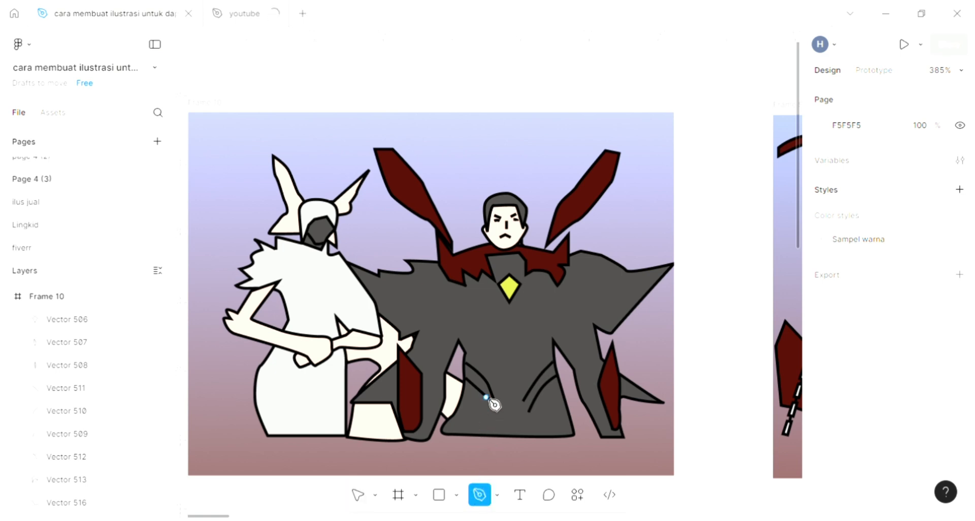
pyautogui.click(359, 496)
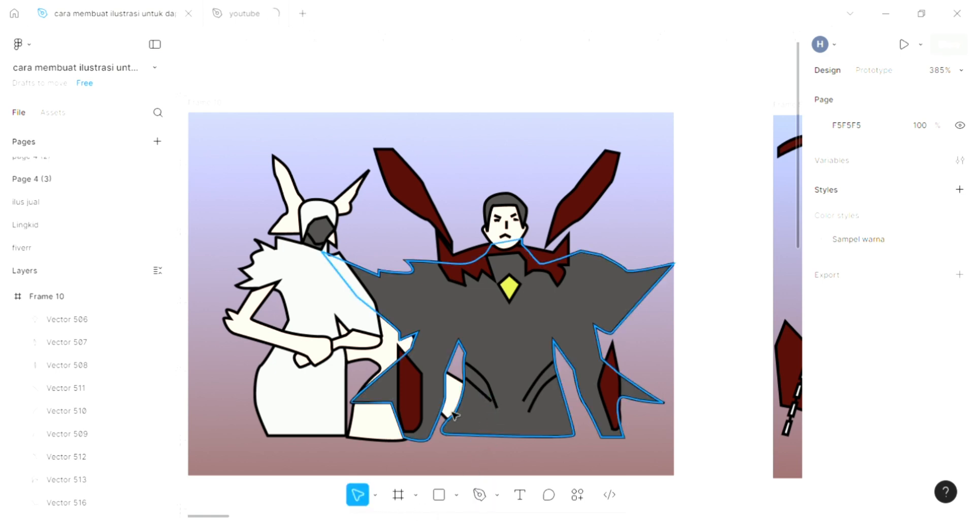
pyautogui.click(494, 407)
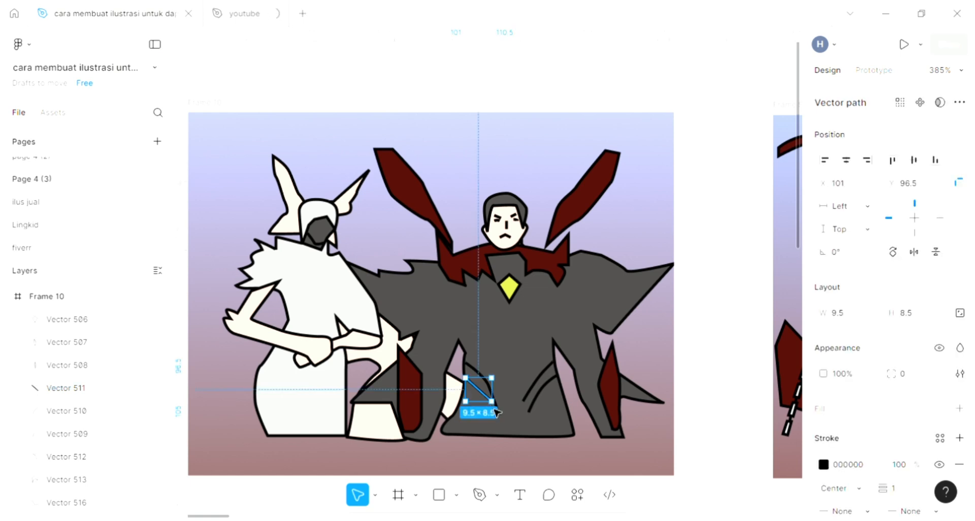
pyautogui.doubleClick(491, 404)
pyautogui.moveTo(491, 401); pyautogui.dragTo(491, 408)
# Step: Set the stroke of all four waist lines on the winged figure to the lavender B3B3DE sampled from the background sky
pyautogui.keyDown('shift'); pyautogui.click(494, 396); pyautogui.keyUp('shift')
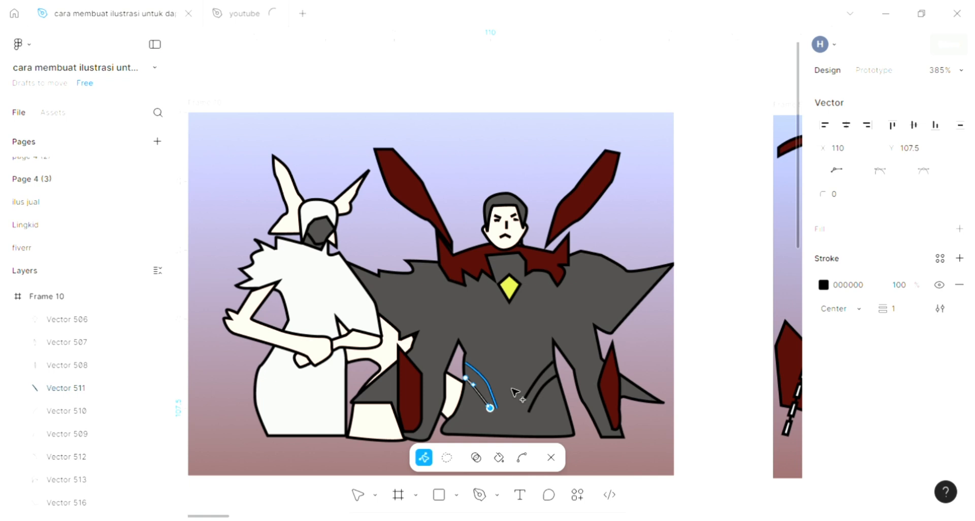
pyautogui.keyDown('shift'); pyautogui.click(537, 380); pyautogui.keyUp('shift')
pyautogui.keyDown('shift'); pyautogui.click(558, 390); pyautogui.keyUp('shift')
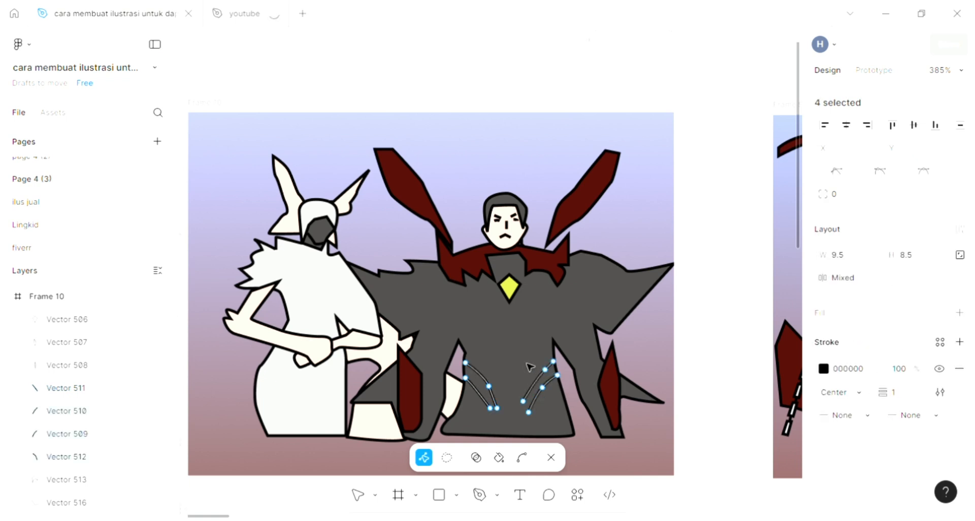
pyautogui.press('i')
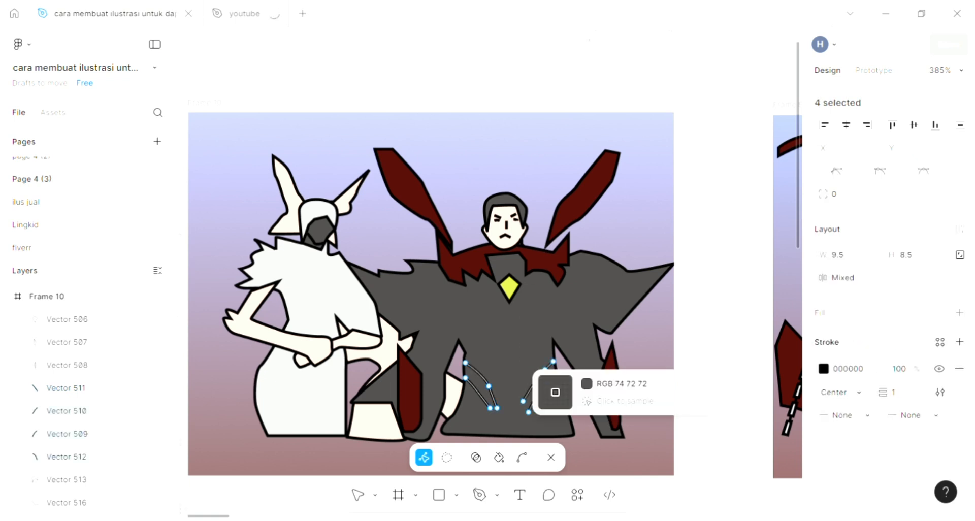
pyautogui.click(553, 173)
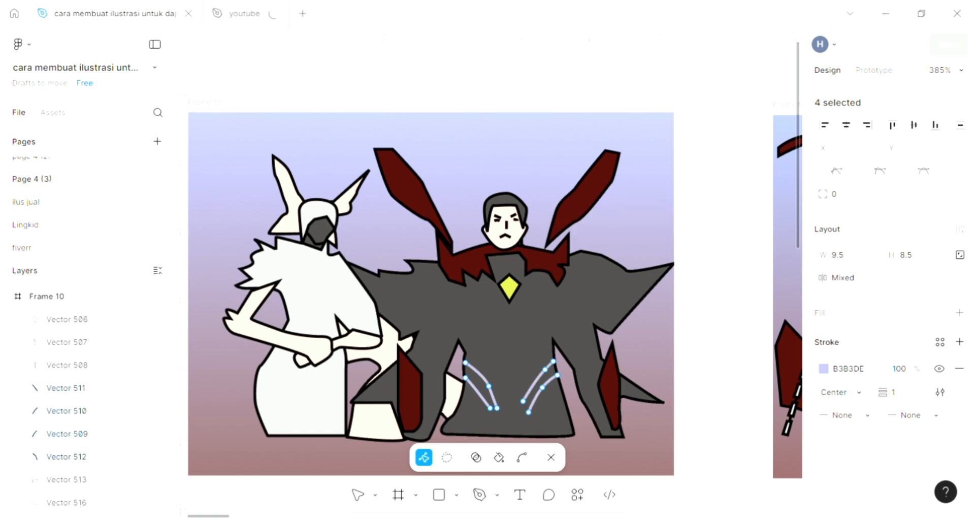
pyautogui.click(554, 180)
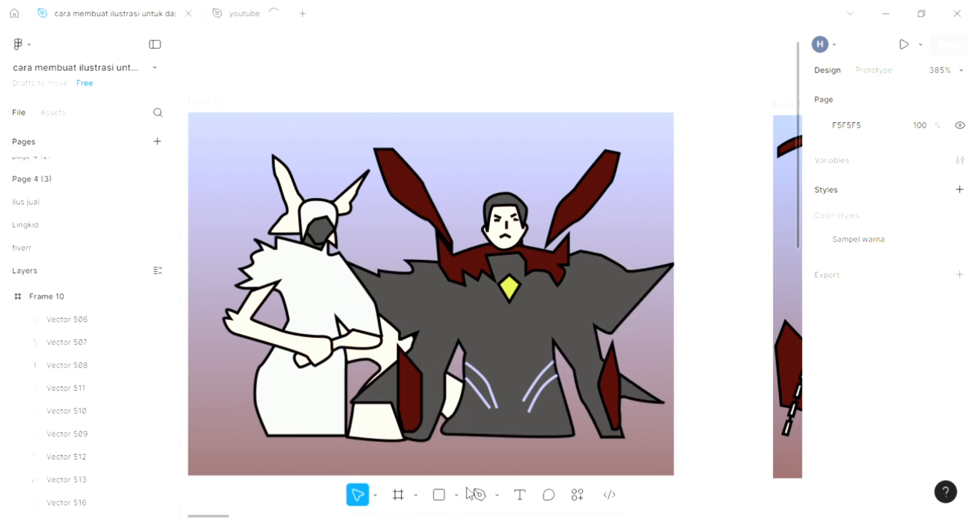
# Step: Draw a curved open Pen line from the left-hand side of the winged figure's chest down to mid-torso at X 116, Y 92
pyautogui.click(480, 496)
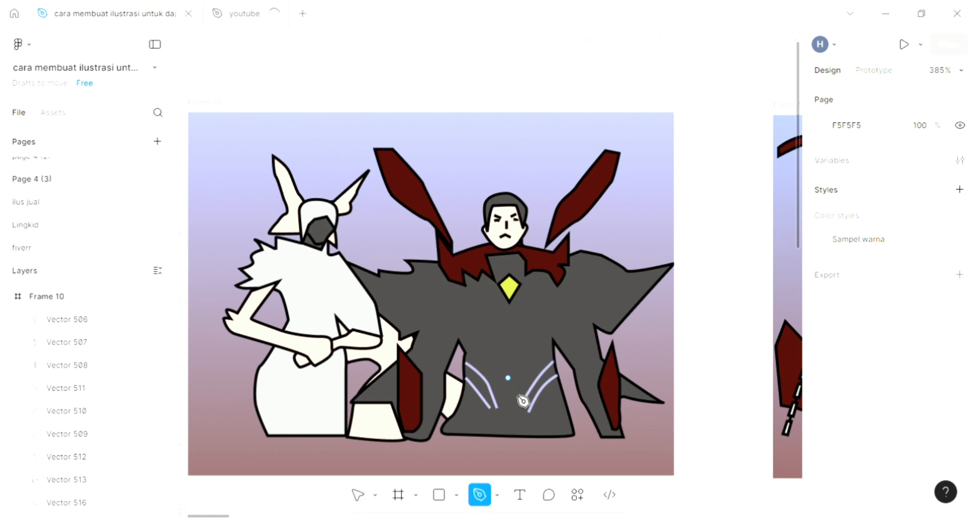
pyautogui.hscroll(-3, 528, 414)
pyautogui.hscroll(-6, 528, 414)
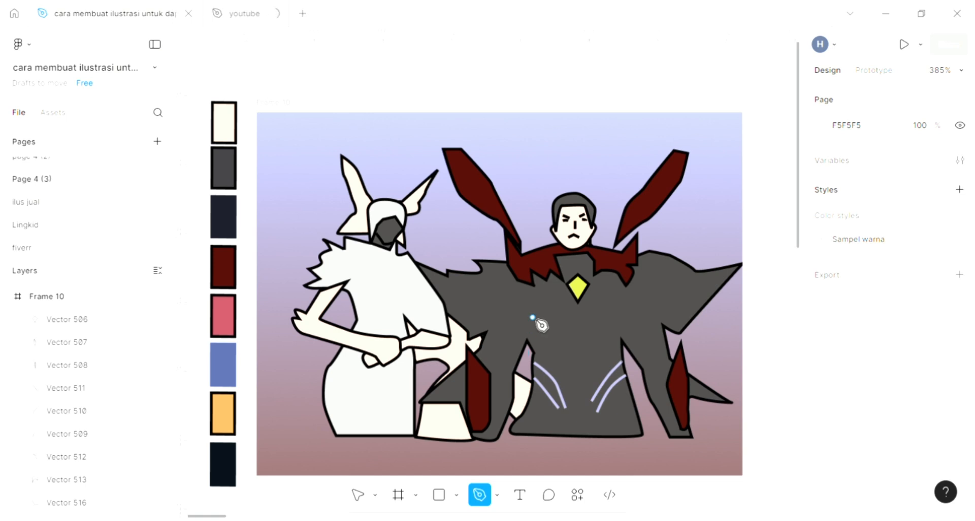
pyautogui.scroll(3, 542, 325)
pyautogui.hscroll(7, 542, 326)
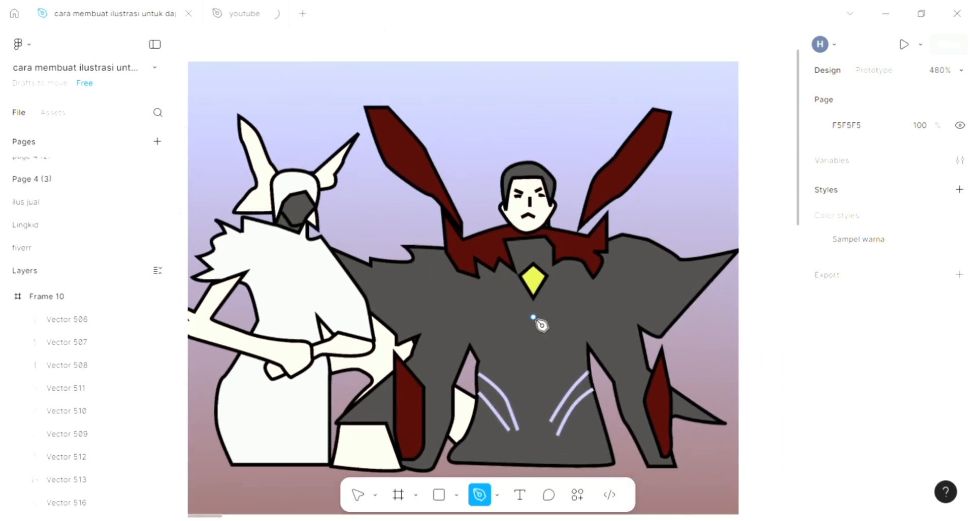
pyautogui.hscroll(2, 541, 325)
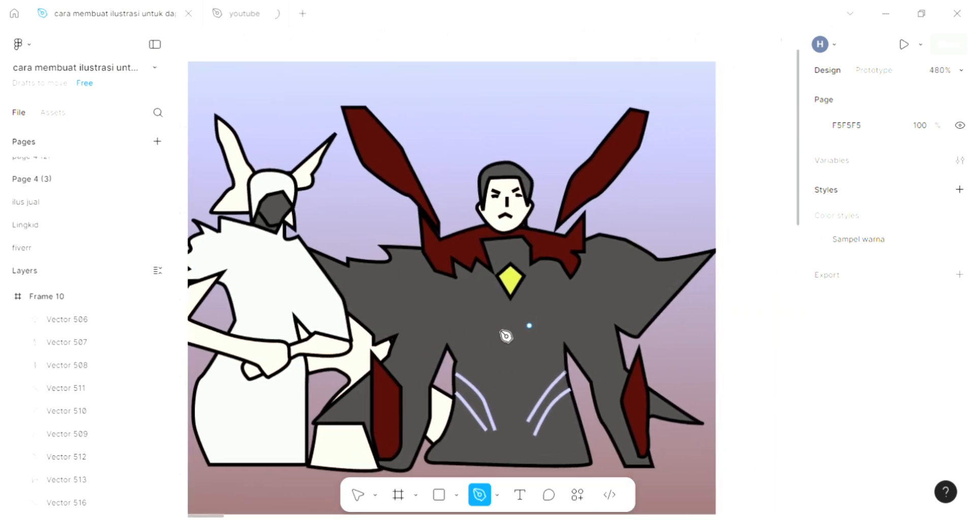
pyautogui.click(447, 303)
pyautogui.moveTo(480, 321); pyautogui.dragTo(496, 343)
pyautogui.click(507, 378)
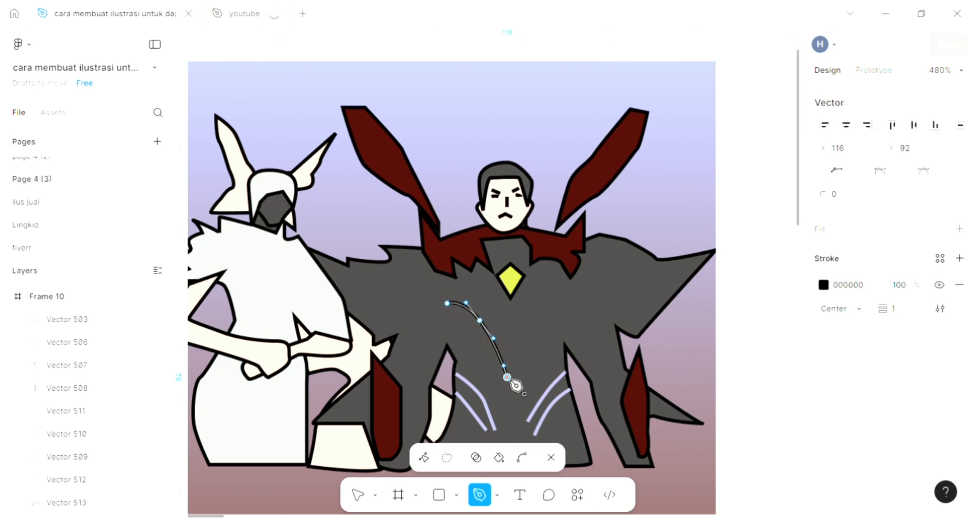
pyautogui.press('Escape')
pyautogui.click(556, 313)
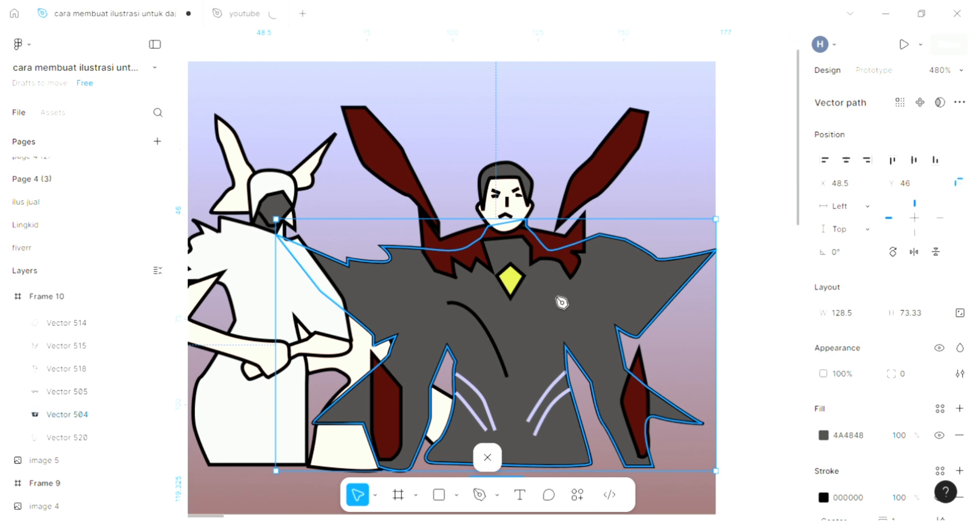
pyautogui.press('p')
pyautogui.click(555, 293)
pyautogui.click(528, 319)
pyautogui.click(515, 371)
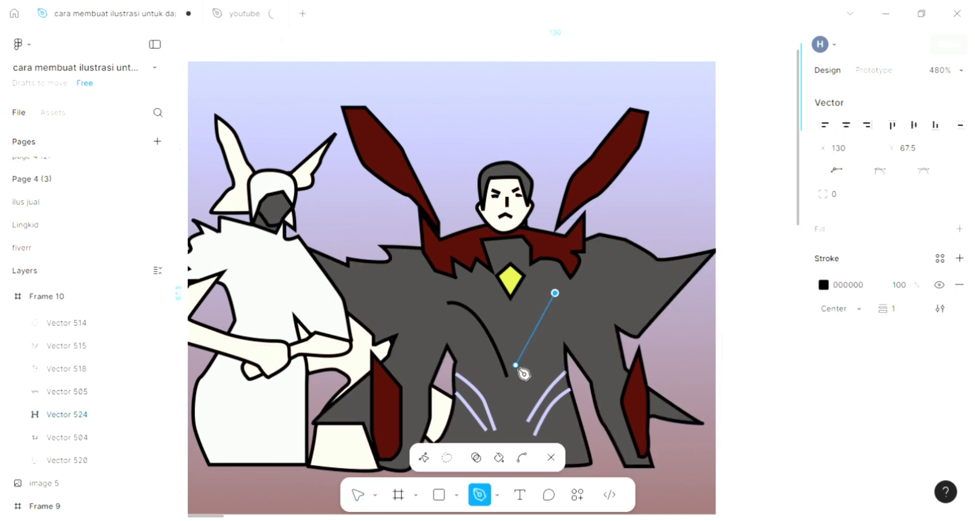
pyautogui.click(514, 371)
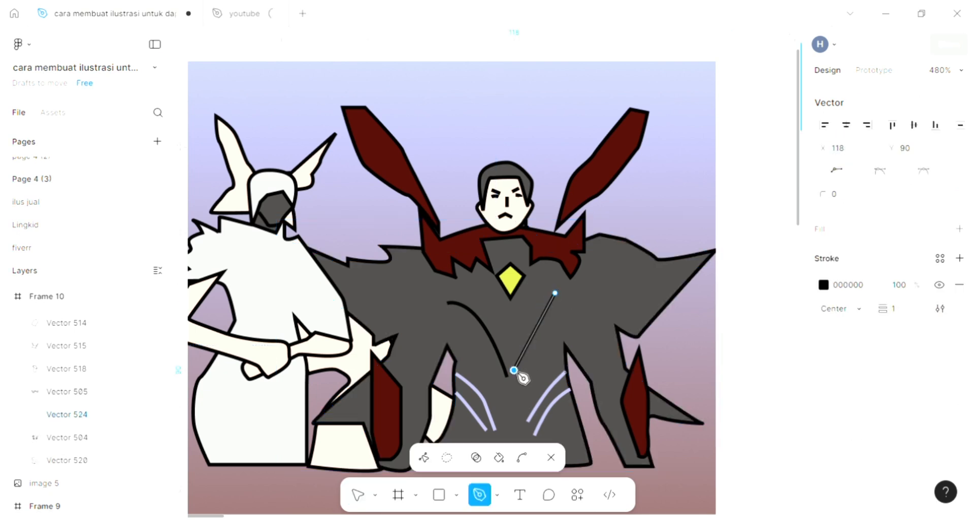
pyautogui.press('Delete')
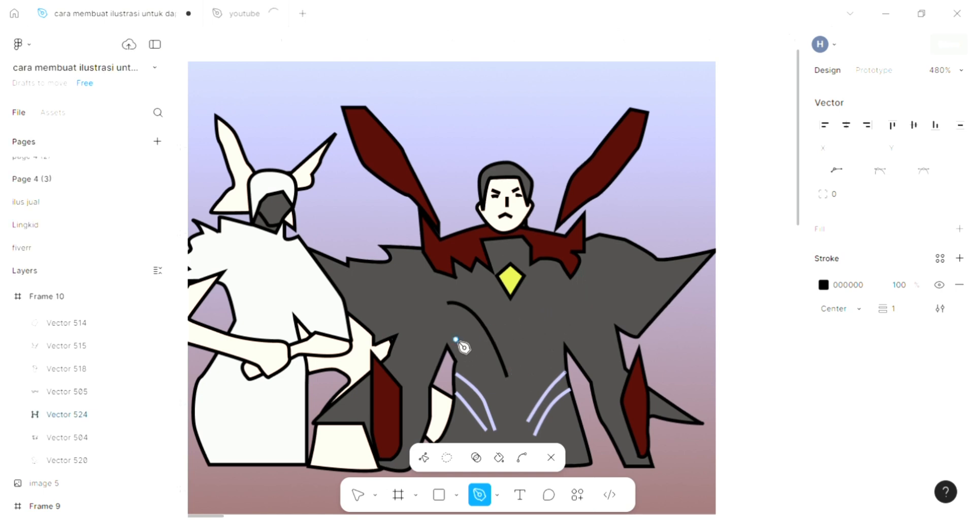
pyautogui.press('Escape')
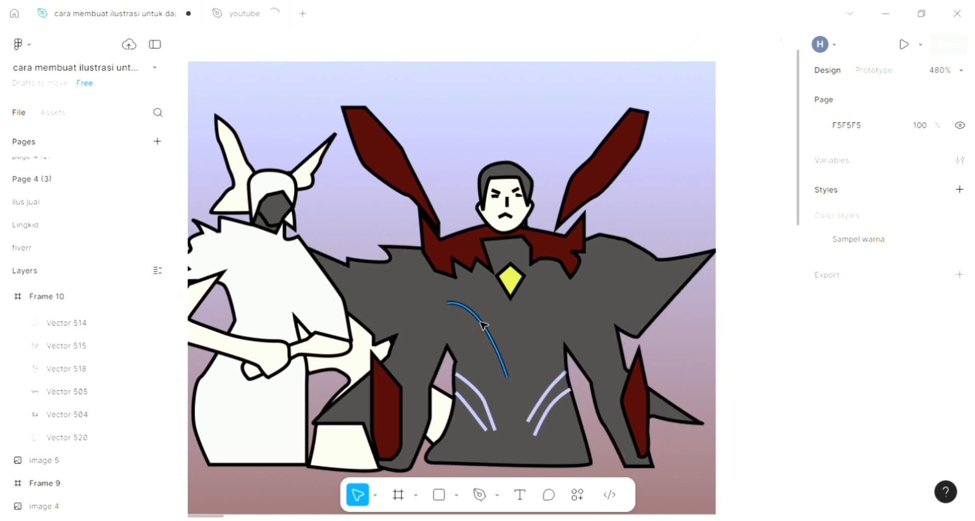
# Step: Duplicate the curved chest line, flip the copy horizontally, and place it on the chest's right-hand side at X 136.5, Y 70
pyautogui.click(483, 324)
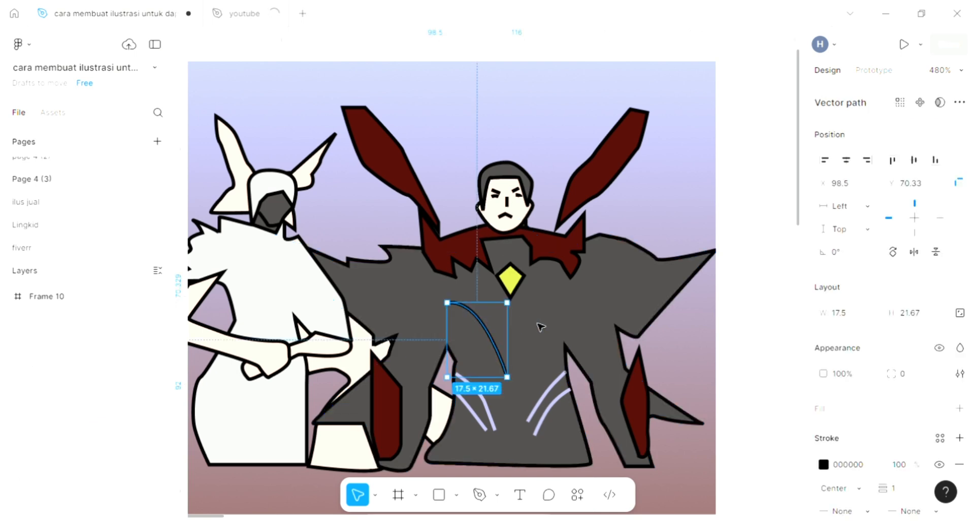
pyautogui.moveTo(484, 325); pyautogui.dragTo(531, 330)
pyautogui.rightClick(529, 390)
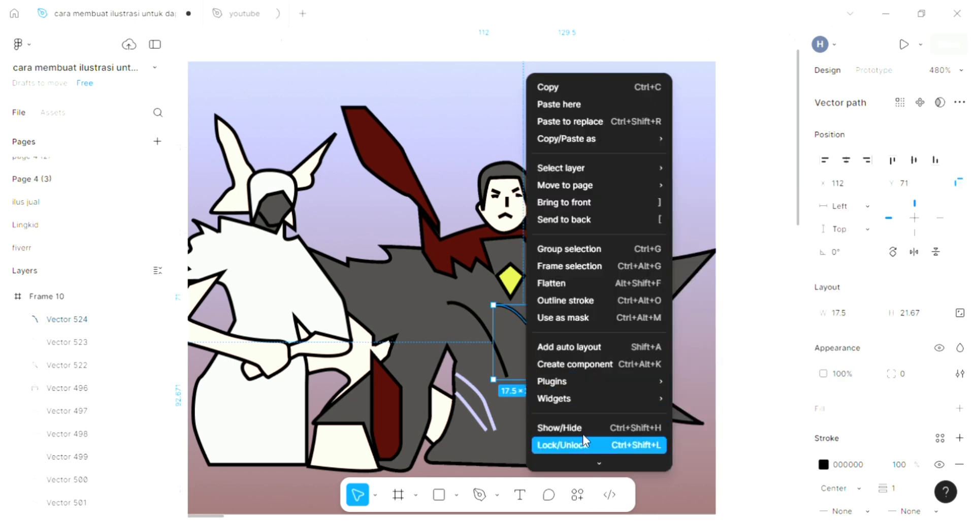
pyautogui.scroll(-2, 564, 356)
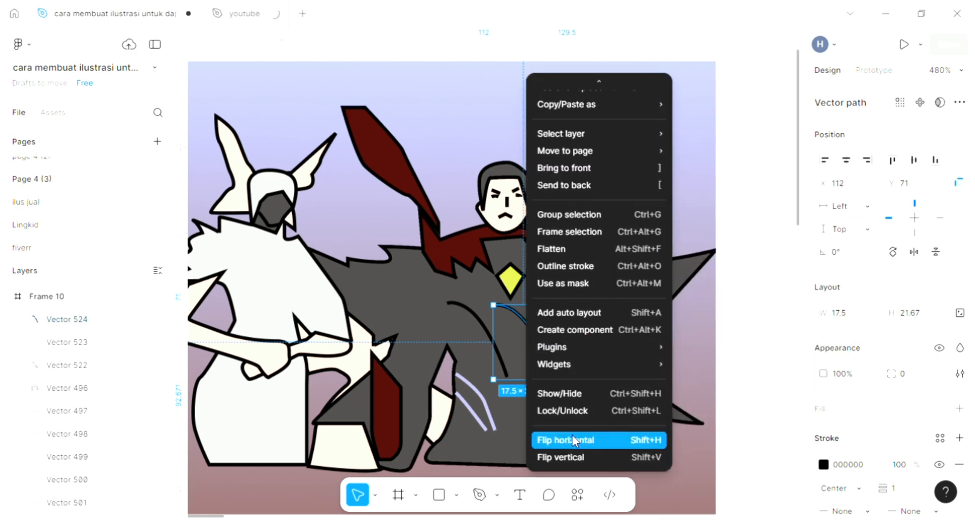
pyautogui.click(545, 441)
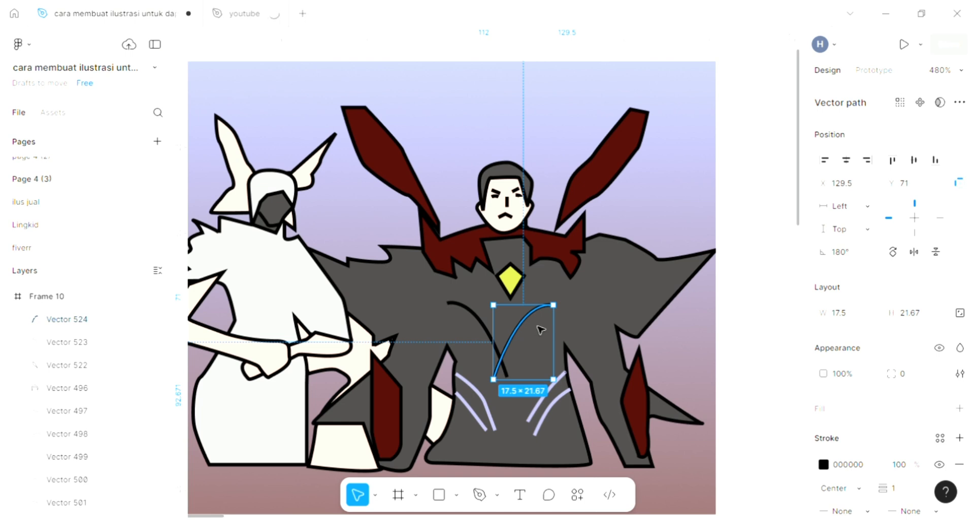
pyautogui.moveTo(525, 330); pyautogui.dragTo(549, 327)
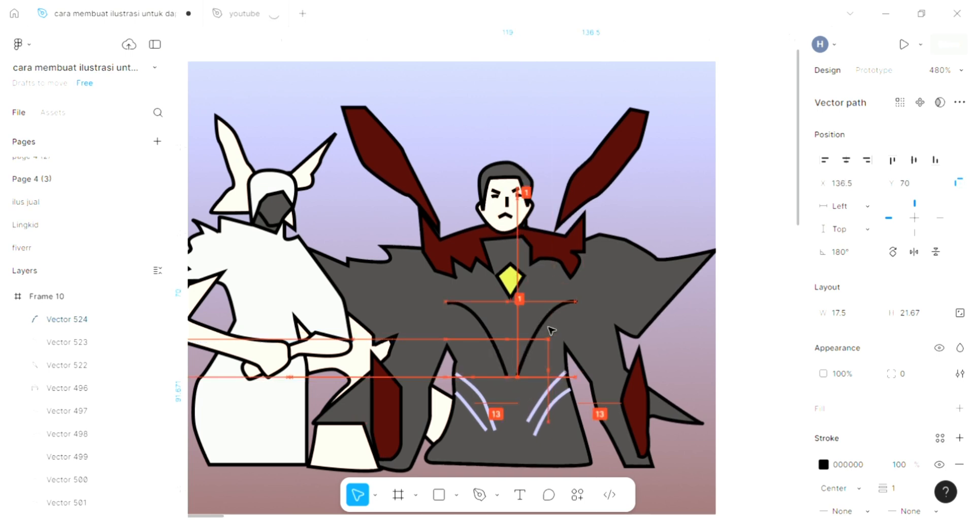
pyautogui.click(640, 209)
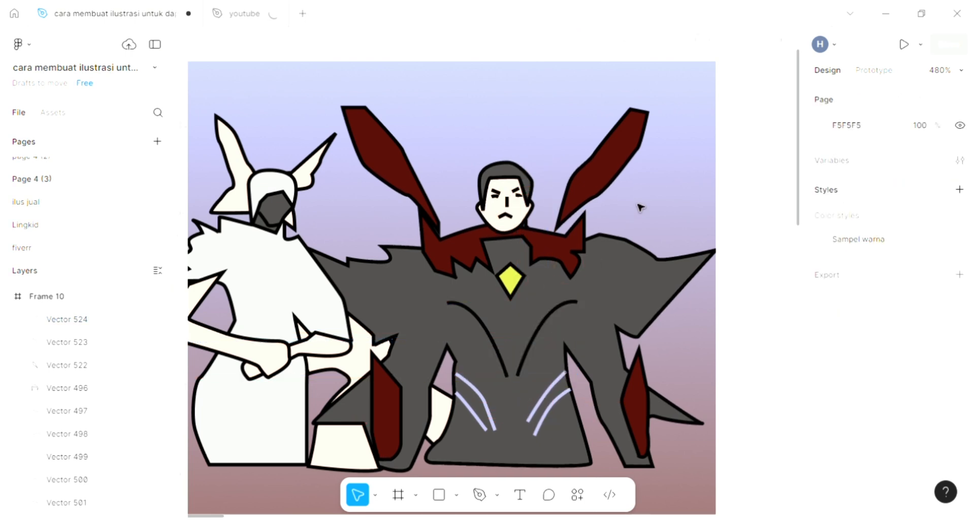
pyautogui.scroll(-1, 632, 203)
pyautogui.scroll(-1, 631, 207)
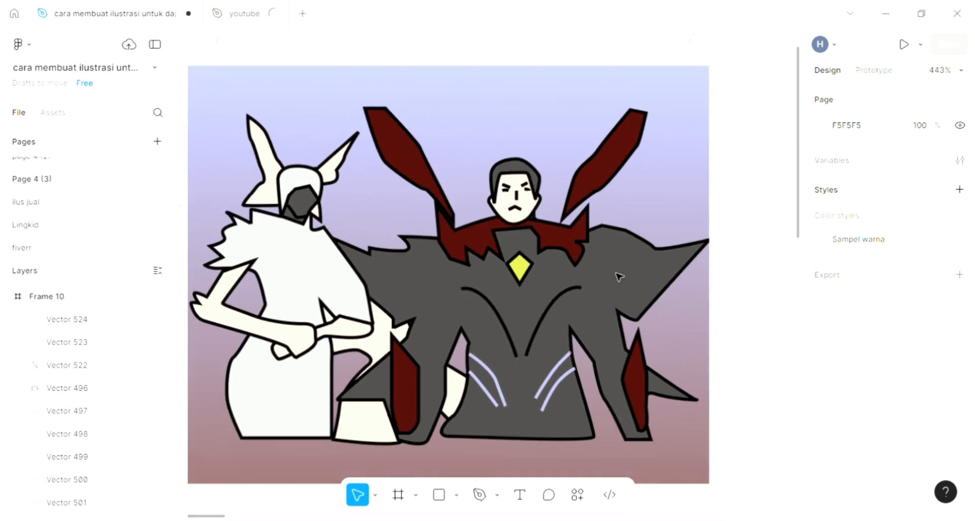
pyautogui.click(549, 323)
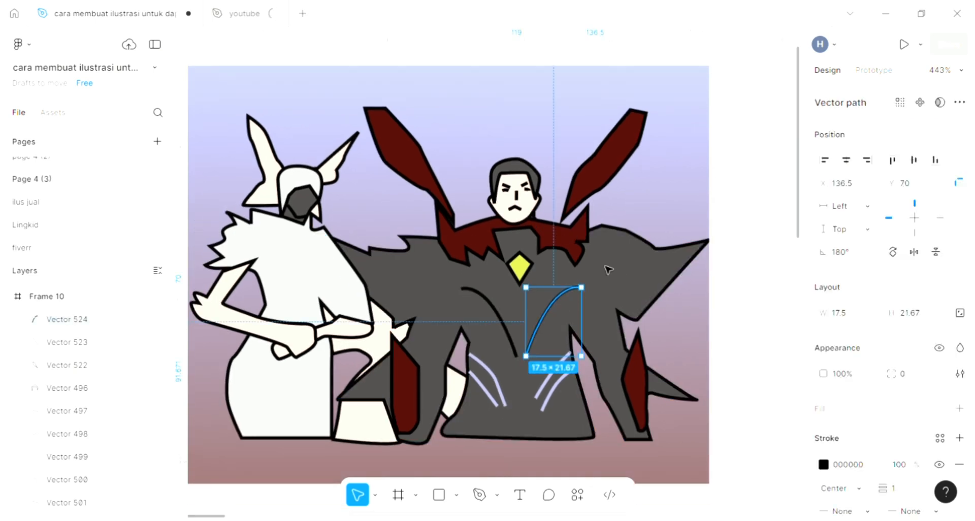
pyautogui.click(637, 249)
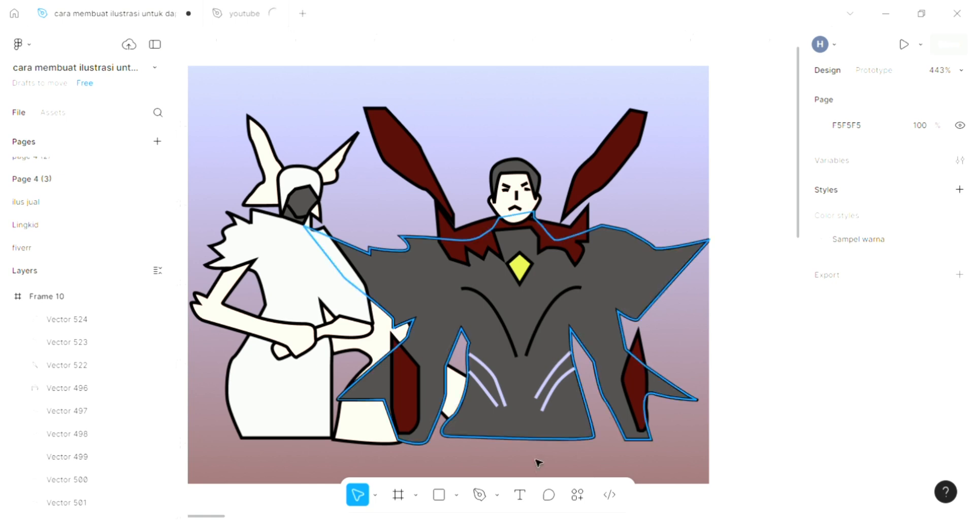
# Step: Draw an open zigzag Pen line about 20 by 12 on the winged figure's left-hand shoulder at X 74, Y 62
pyautogui.click(476, 495)
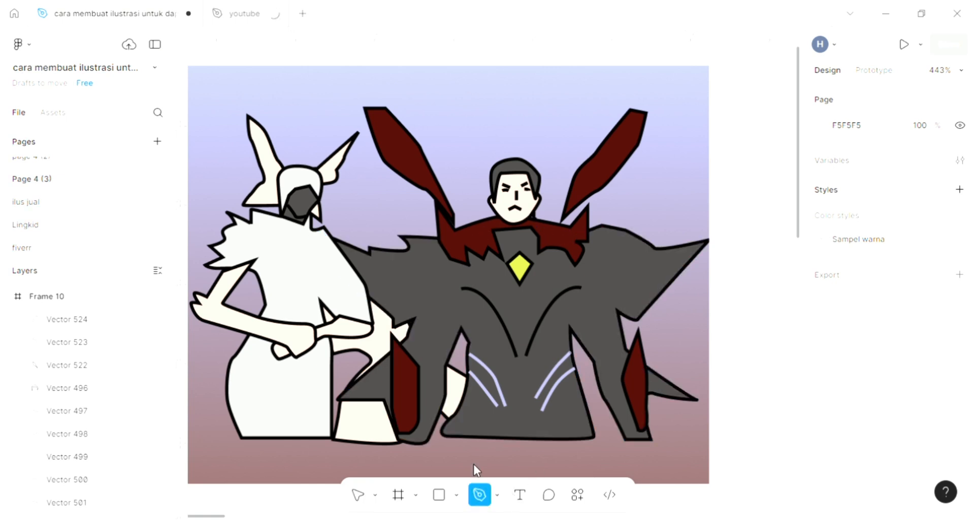
pyautogui.click(415, 300)
pyautogui.click(383, 273)
pyautogui.click(447, 292)
pyautogui.click(415, 269)
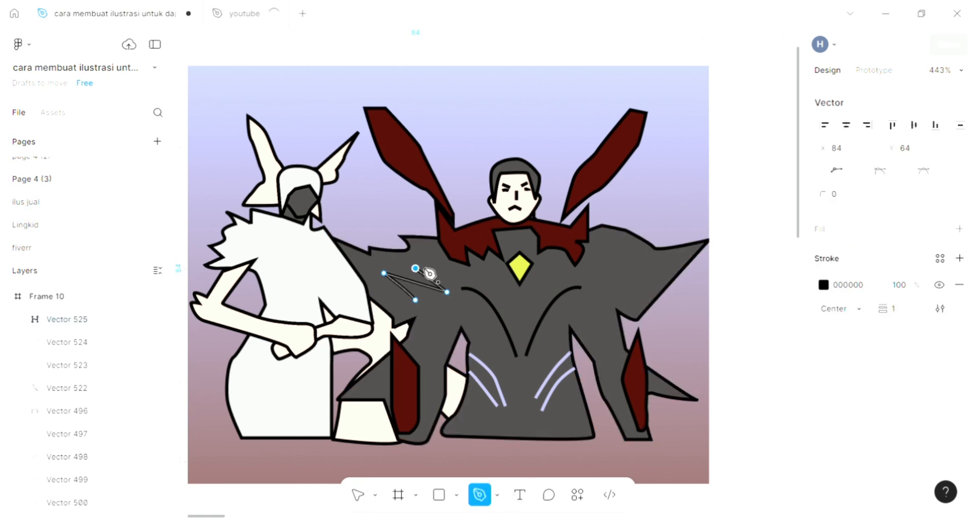
pyautogui.click(429, 262)
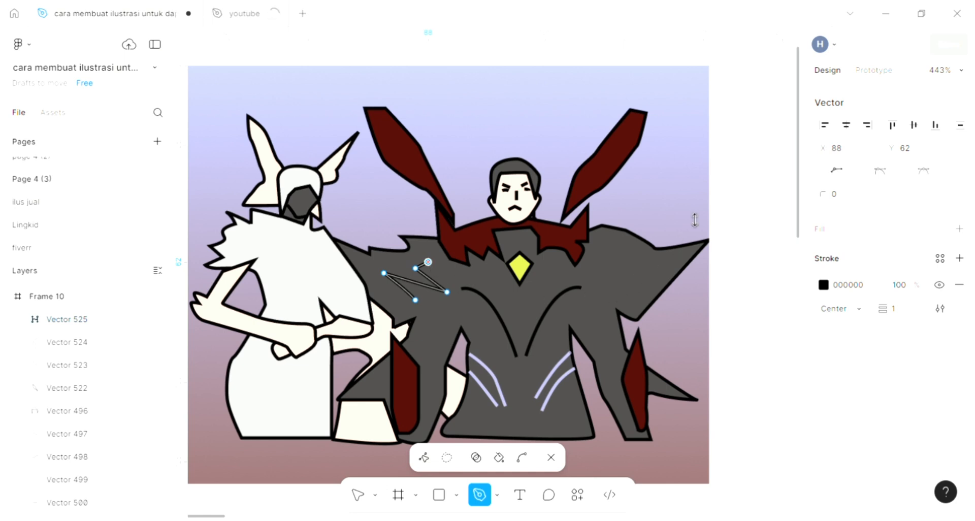
pyautogui.press('Escape')
pyautogui.press('Escape')
# Step: Duplicate the zigzag shoulder line, flip the copy horizontally, and place it on the right-hand shoulder at X 163, Y 62
pyautogui.press('p')
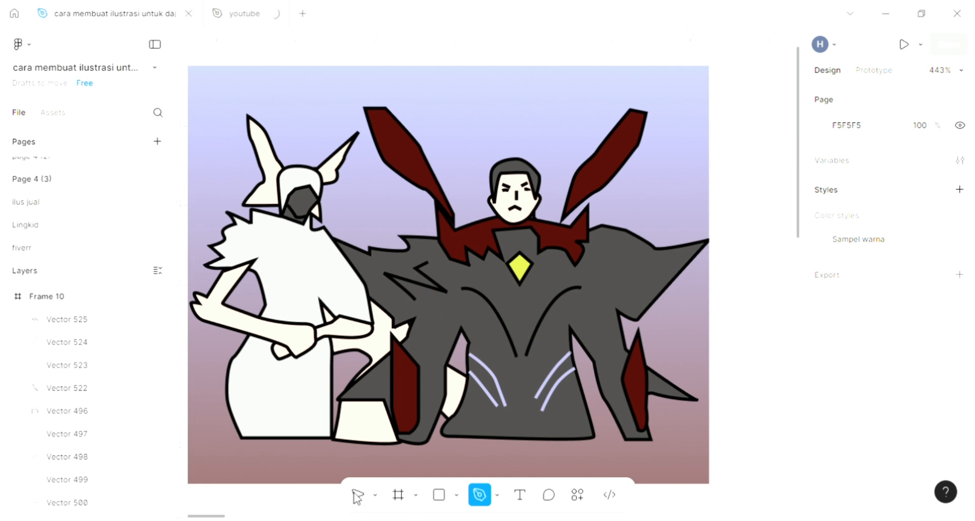
pyautogui.click(358, 496)
pyautogui.click(425, 293)
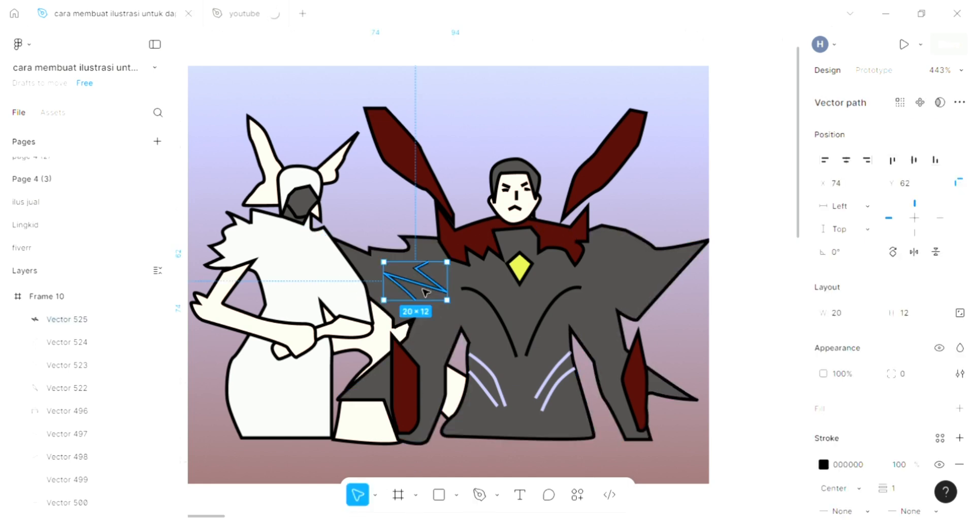
pyautogui.moveTo(424, 293); pyautogui.dragTo(621, 290)
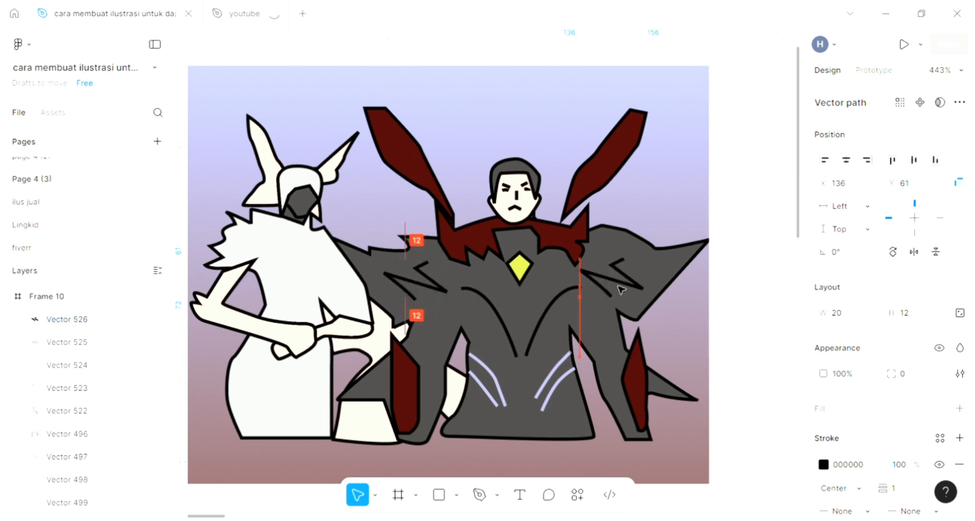
pyautogui.rightClick(619, 287)
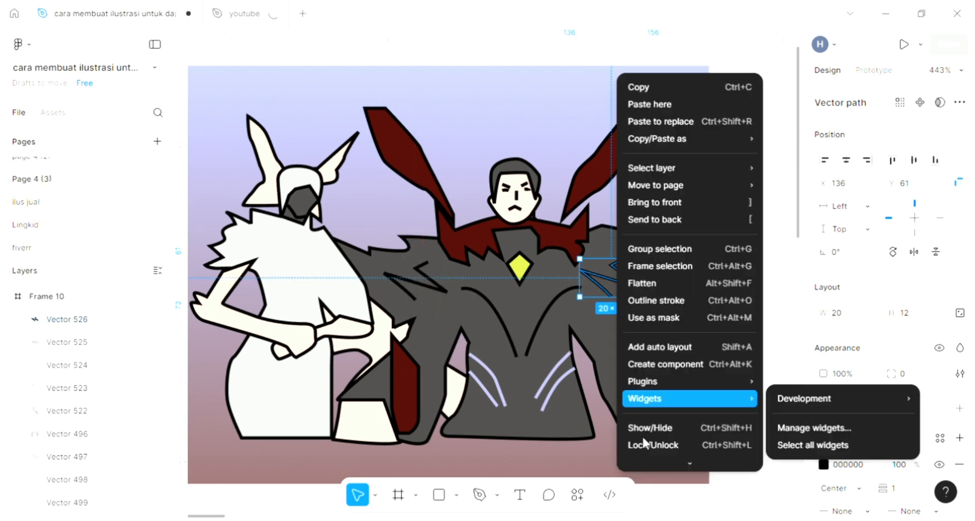
pyautogui.scroll(-1, 658, 315)
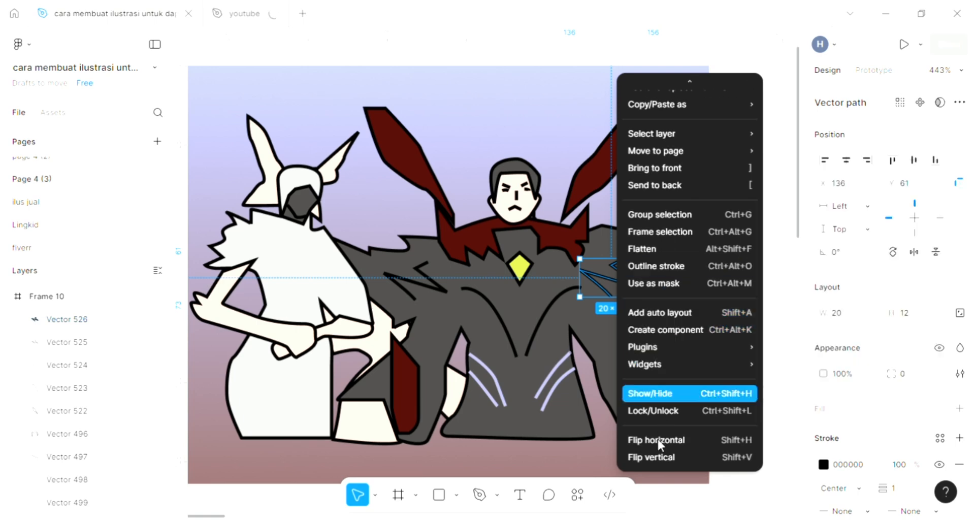
pyautogui.click(657, 440)
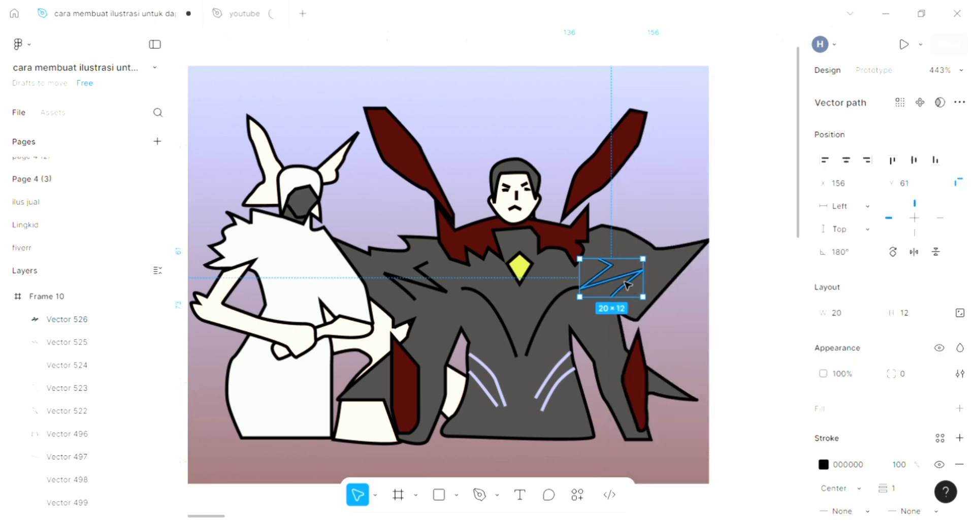
pyautogui.moveTo(648, 279); pyautogui.dragTo(650, 286)
pyautogui.scroll(-1, 650, 286)
pyautogui.hscroll(-2, 364, 367)
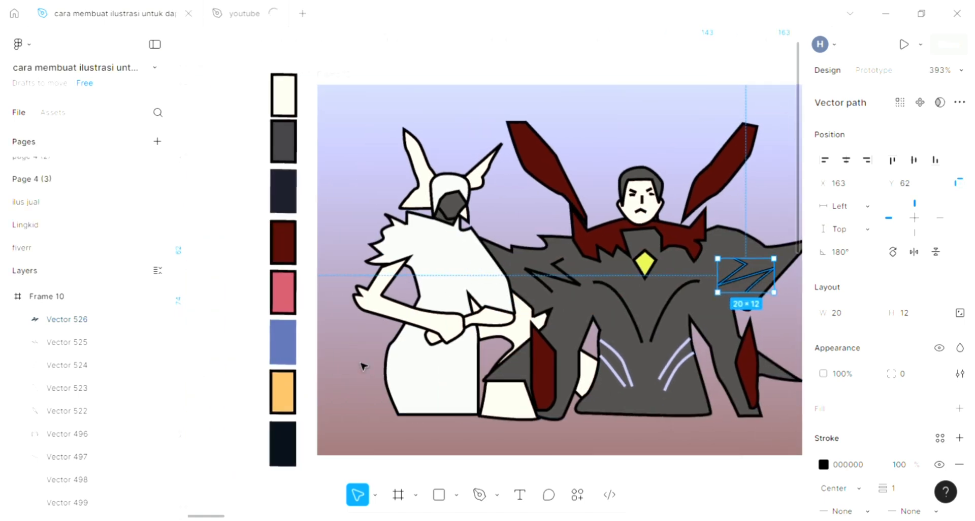
pyautogui.click(381, 389)
# Step: Draw a jagged Pen line on the horned figure's left-hand chest from X 41, Y 53.5 straight down to X 41, Y 75
pyautogui.scroll(2, 379, 370)
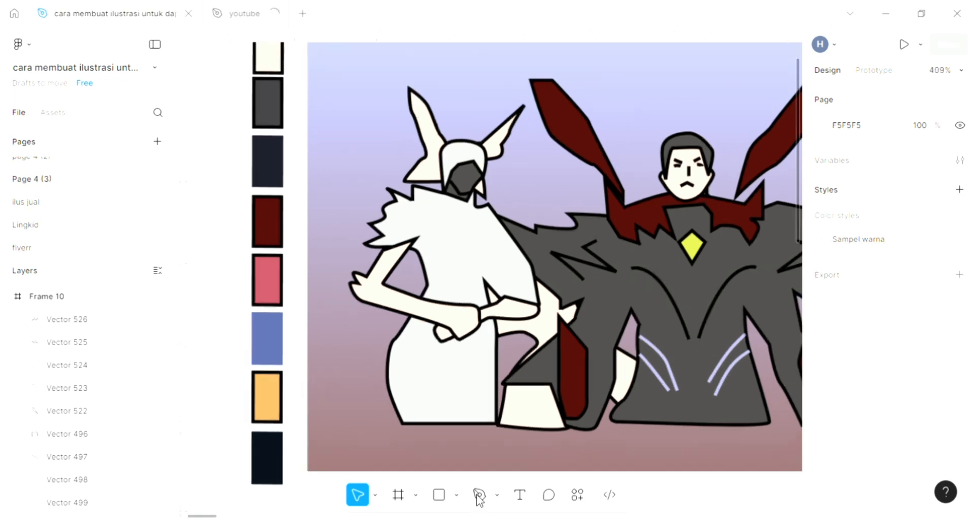
pyautogui.click(479, 495)
pyautogui.scroll(2, 432, 349)
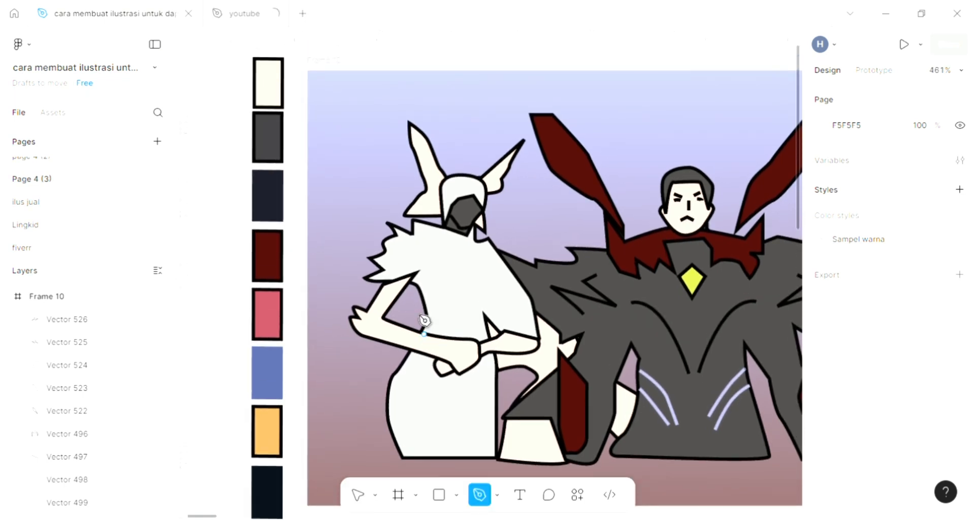
pyautogui.click(442, 247)
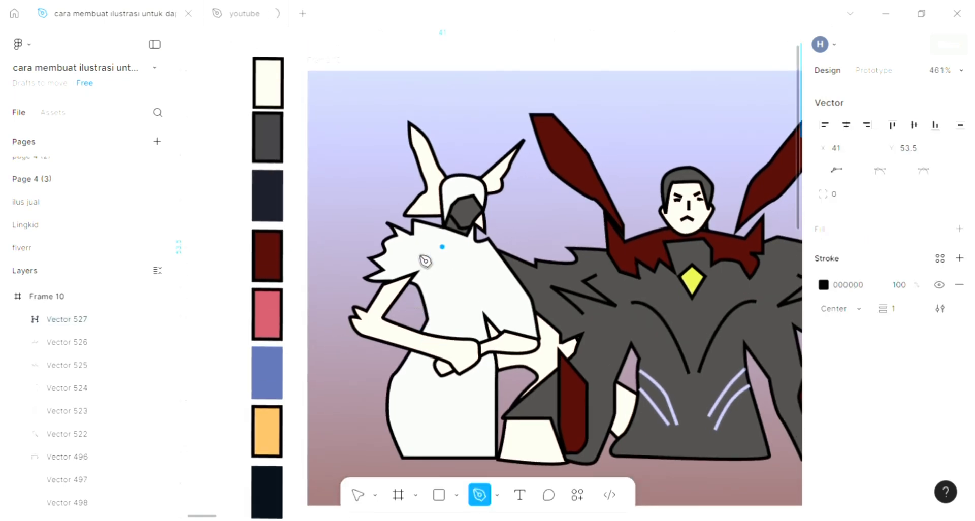
pyautogui.click(422, 237)
pyautogui.click(429, 247)
pyautogui.click(418, 253)
pyautogui.moveTo(442, 276); pyautogui.dragTo(442, 283)
pyautogui.click(443, 318)
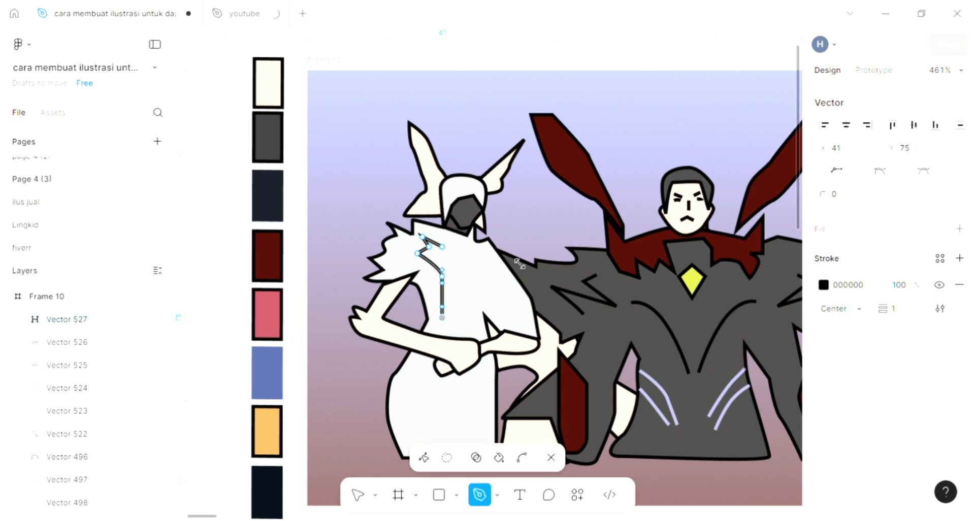
pyautogui.press('Escape')
pyautogui.press('Escape')
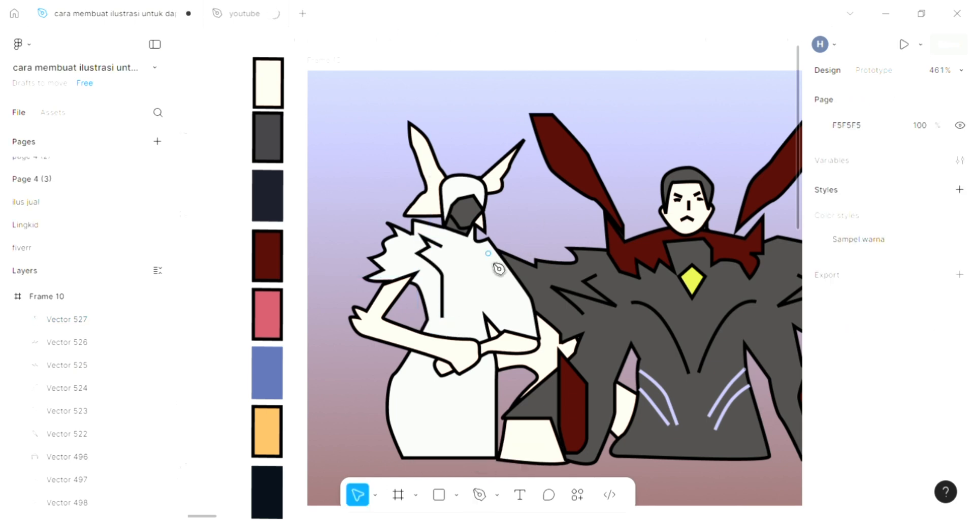
# Step: Draw a second jagged Pen line on the horned figure's right-hand chest, curving down to end at X 49, Y 78.5
pyautogui.press('p')
pyautogui.click(498, 263)
pyautogui.click(479, 264)
pyautogui.click(501, 294)
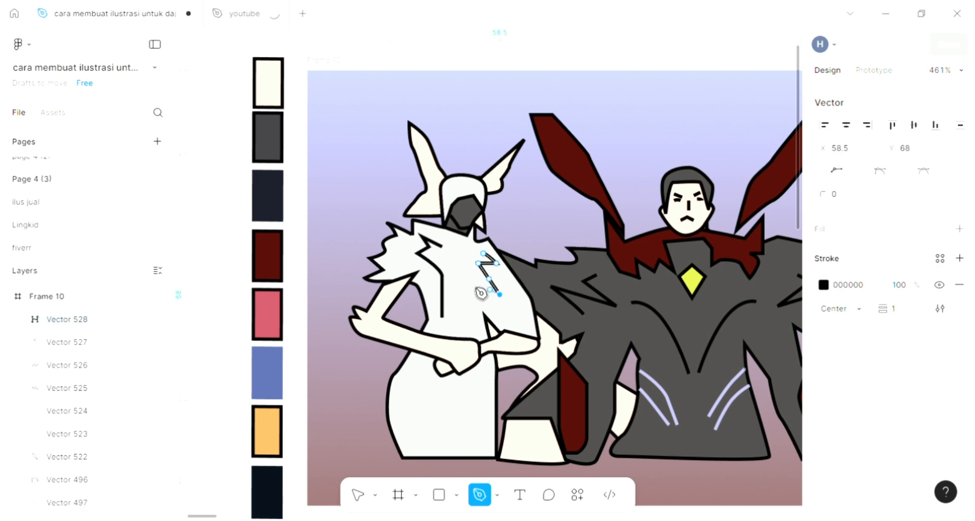
pyautogui.click(474, 285)
pyautogui.moveTo(469, 329); pyautogui.dragTo(469, 338)
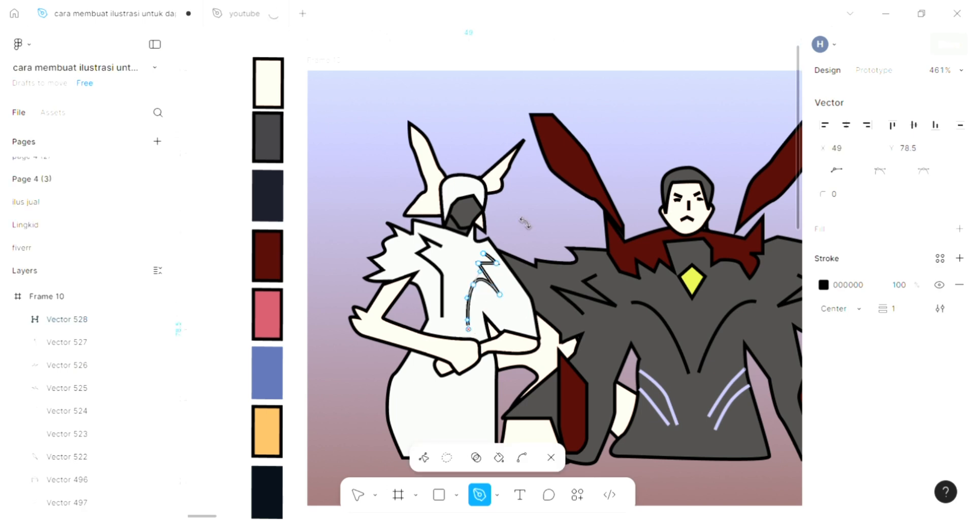
pyautogui.press('Escape')
pyautogui.press('Escape')
# Step: Draw a curved Pen fold line along the left-hand side of the horned figure's skirt, starting at X 37, Y 114.5 near the hem
pyautogui.scroll(-2, 519, 216)
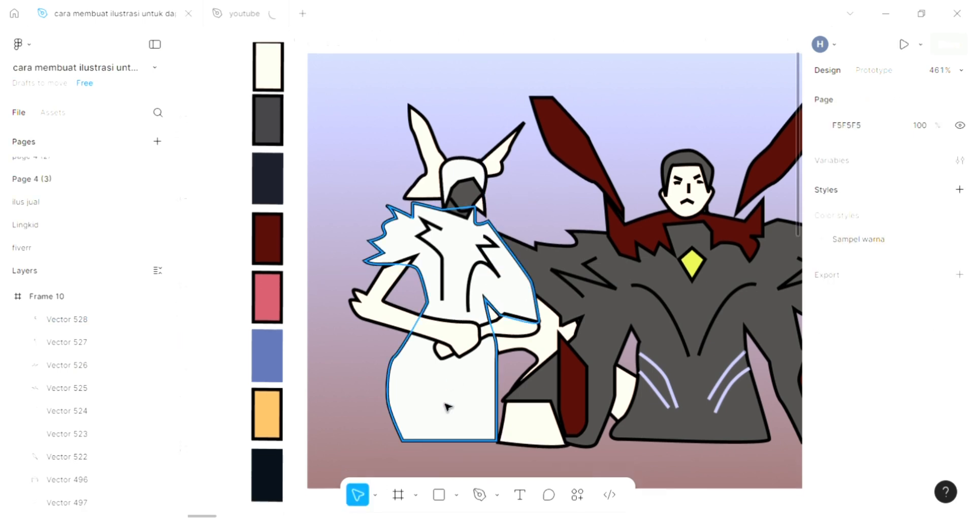
pyautogui.press('p')
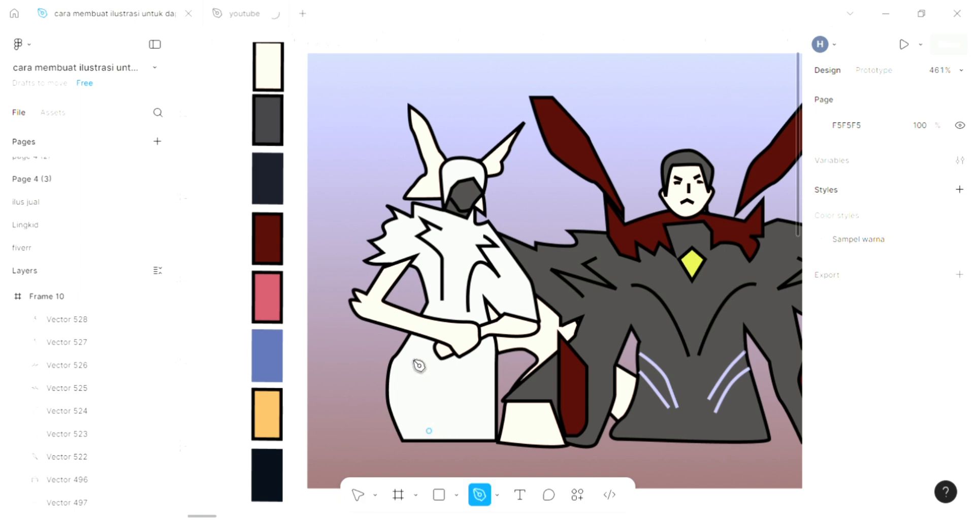
pyautogui.click(429, 431)
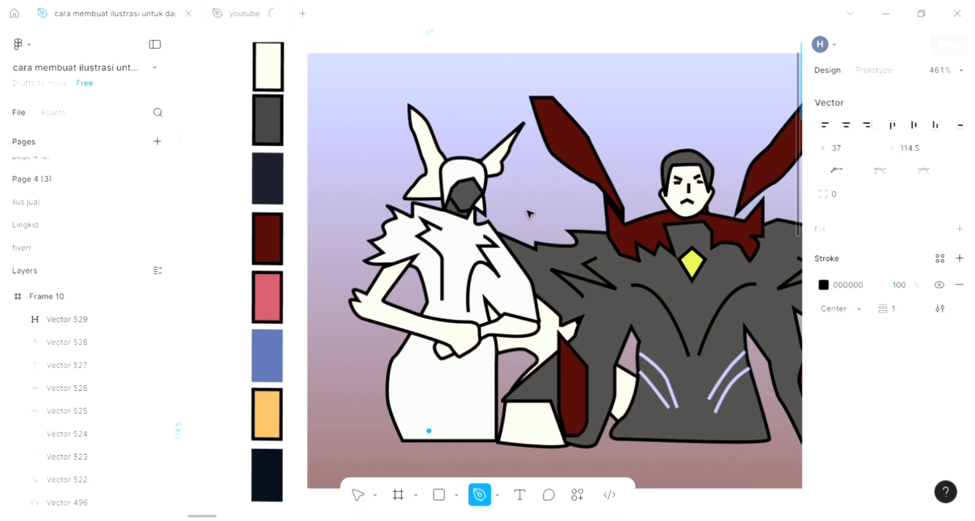
pyautogui.moveTo(410, 357); pyautogui.dragTo(412, 300)
pyautogui.press('Escape')
pyautogui.press('Escape')
pyautogui.press('p')
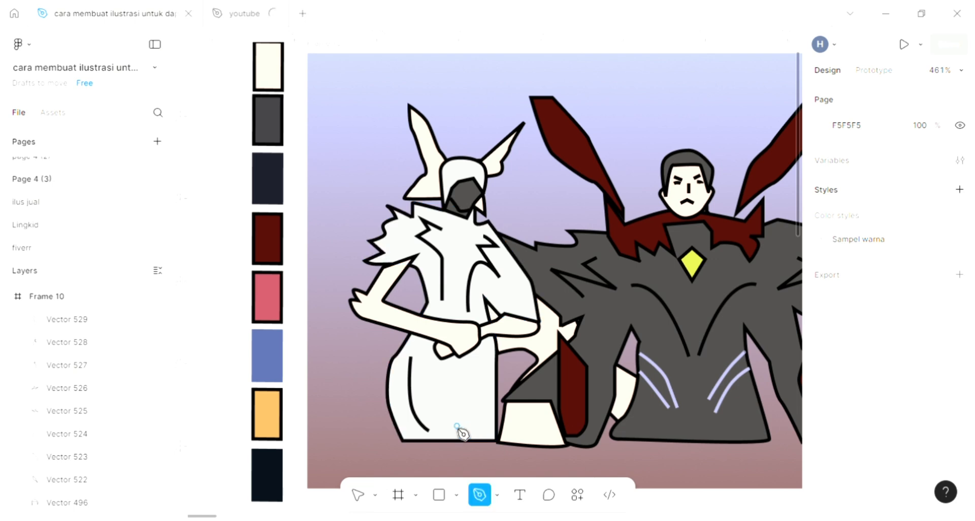
# Step: Draw a curved Pen fold line on the right-hand side of the horned figure's skirt, from near the hem up to X 49.5, Y 95
pyautogui.click(455, 426)
pyautogui.moveTo(470, 366); pyautogui.dragTo(515, 261)
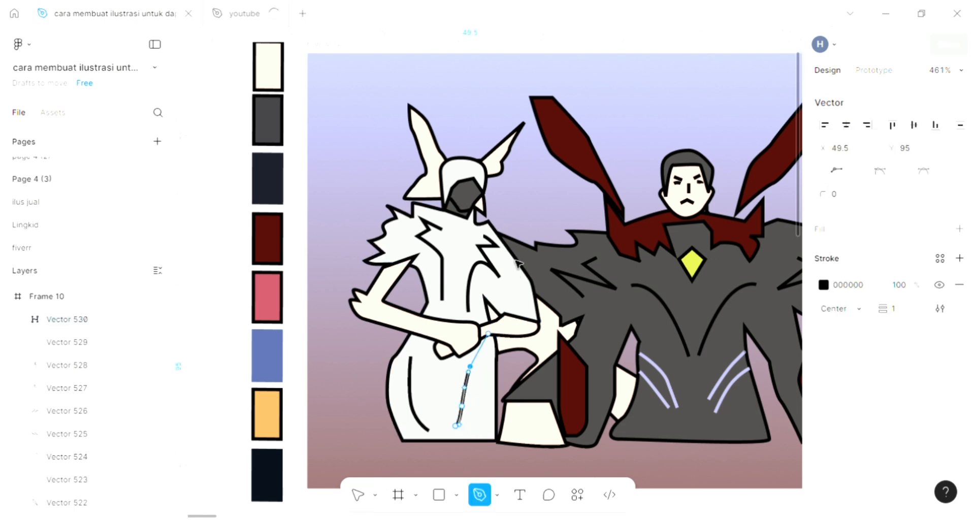
pyautogui.press('Escape')
pyautogui.press('Escape')
pyautogui.press('Escape')
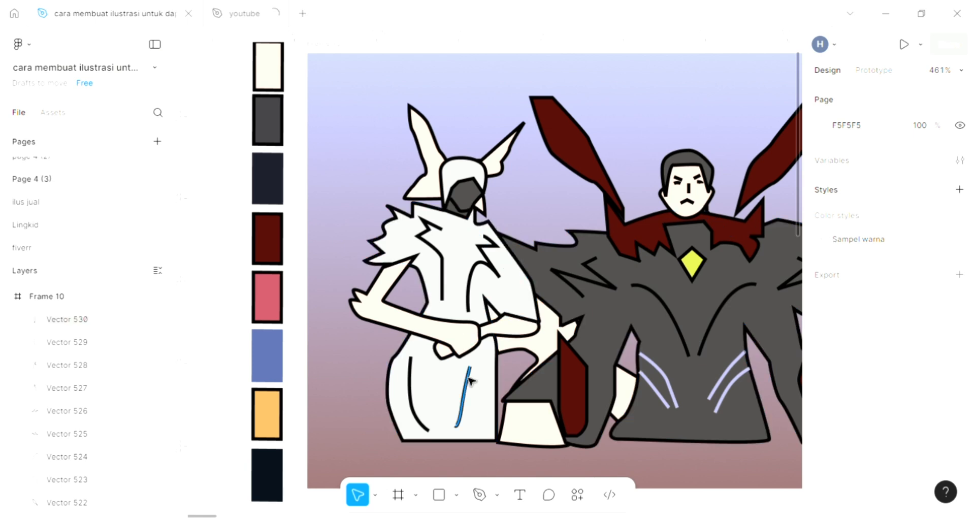
# Step: Examine the whole two-character illustration, checking the added detail lines on both figures against the gradient background
pyautogui.scroll(-1, 473, 386)
pyautogui.hscroll(3, 472, 386)
pyautogui.hscroll(5, 471, 381)
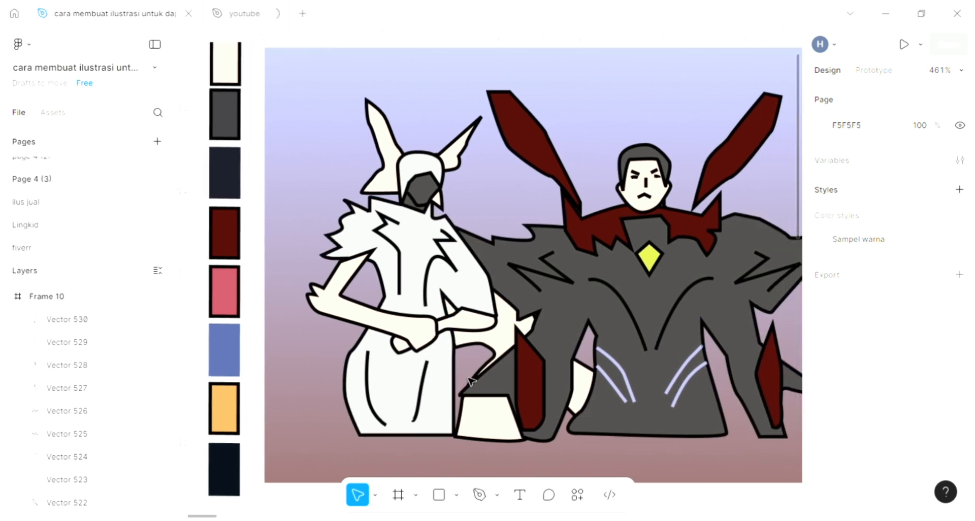
pyautogui.hscroll(1, 472, 381)
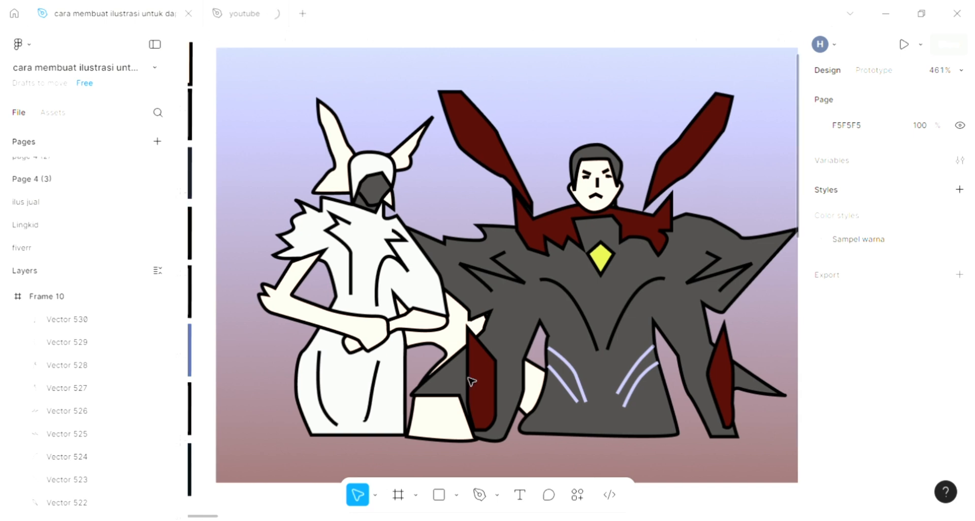
pyautogui.keyDown('ctrl'); pyautogui.scroll(-2, 472, 381); pyautogui.keyUp('ctrl')
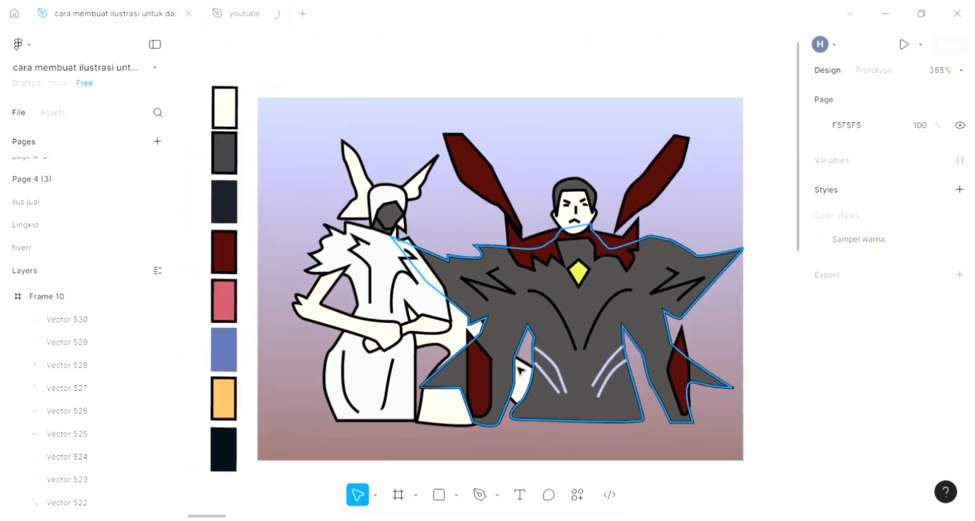
pyautogui.keyDown('ctrl'); pyautogui.scroll(3, 457, 335); pyautogui.keyUp('ctrl')
pyautogui.keyDown('ctrl'); pyautogui.scroll(1, 403, 311); pyautogui.keyUp('ctrl')
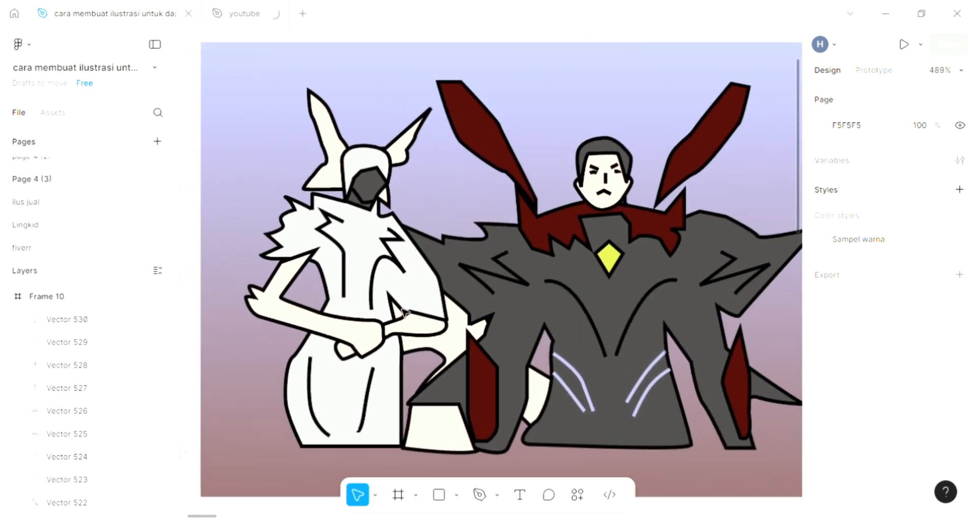
pyautogui.hscroll(2, 404, 311)
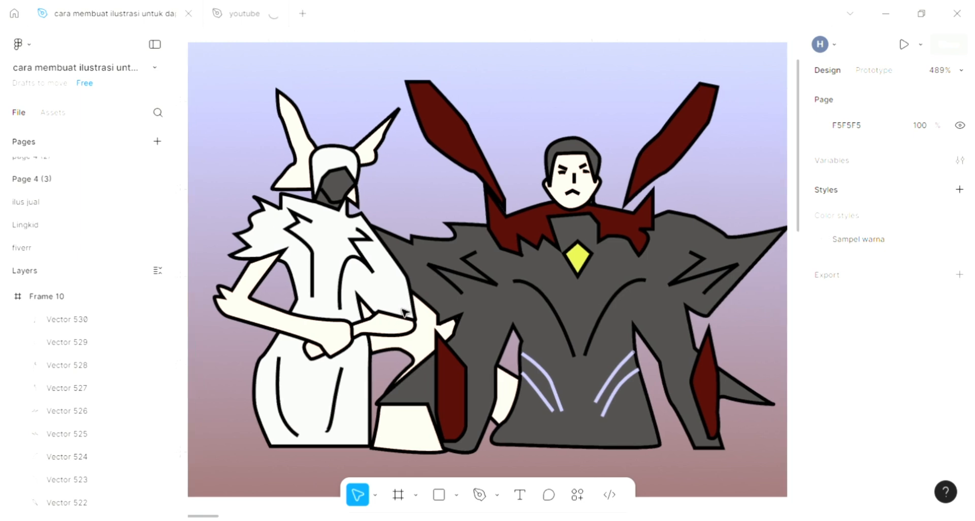
pyautogui.hscroll(1, 419, 334)
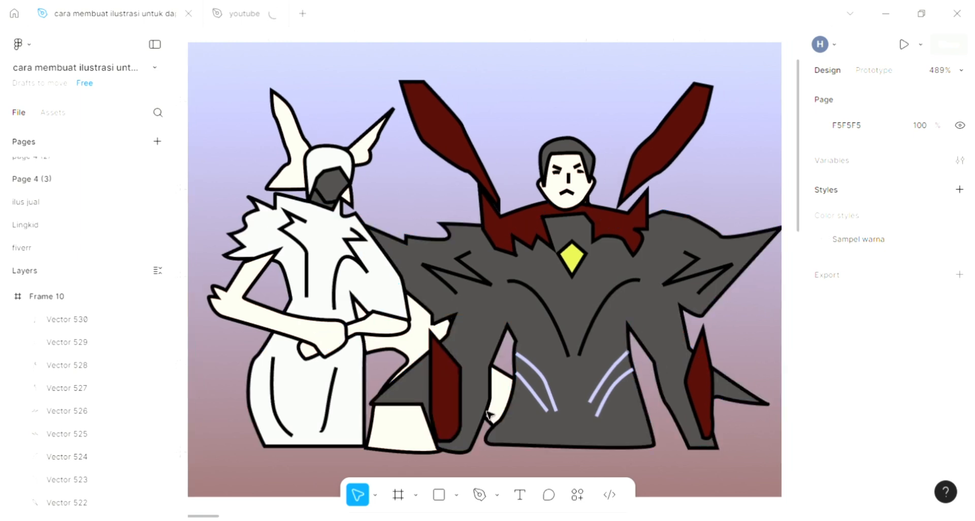